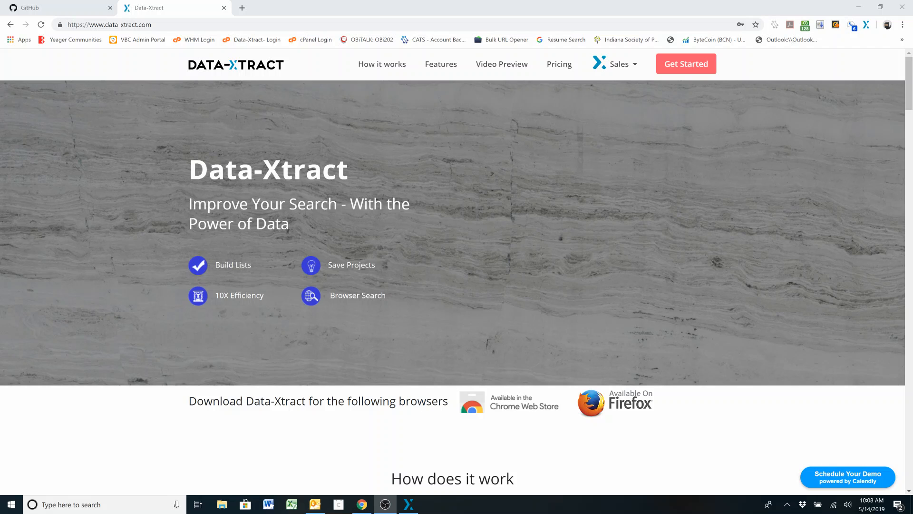
Step: Search GitHub for "c#" and open the advanced search form
left_click(81, 13)
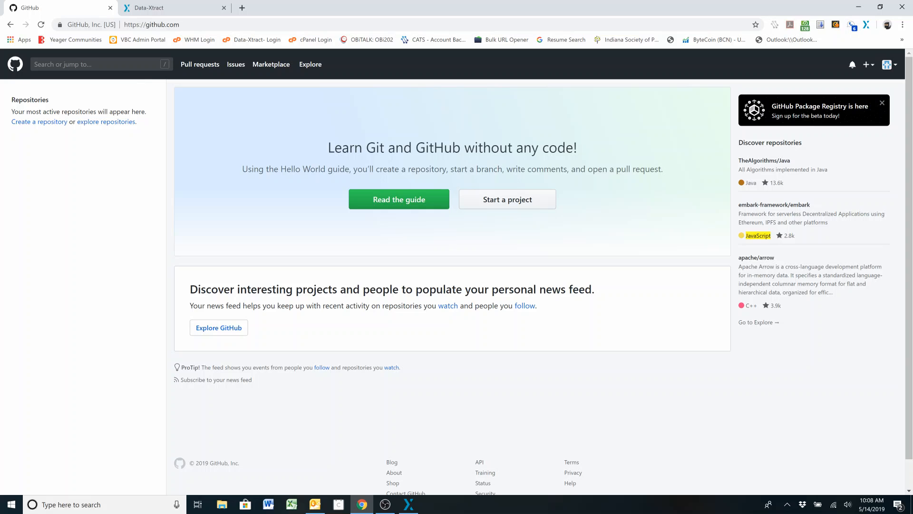
left_click(97, 64)
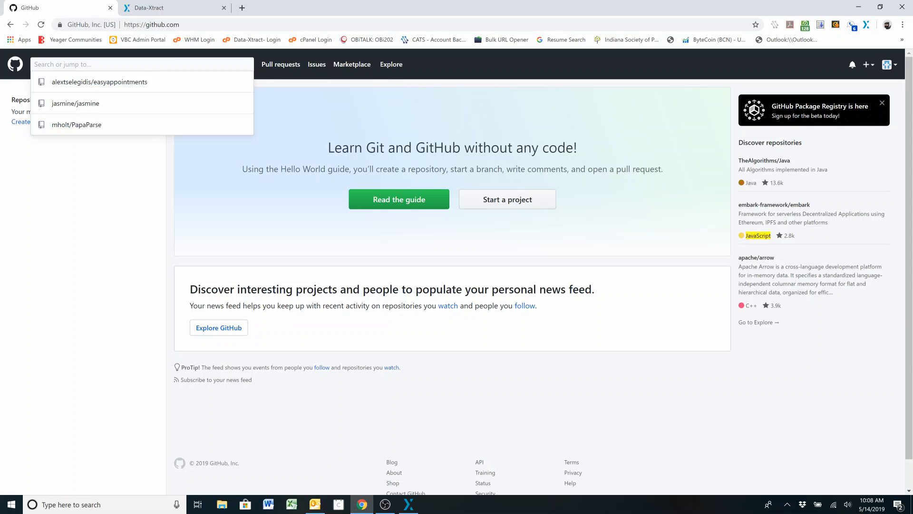
type("c#")
key("Return")
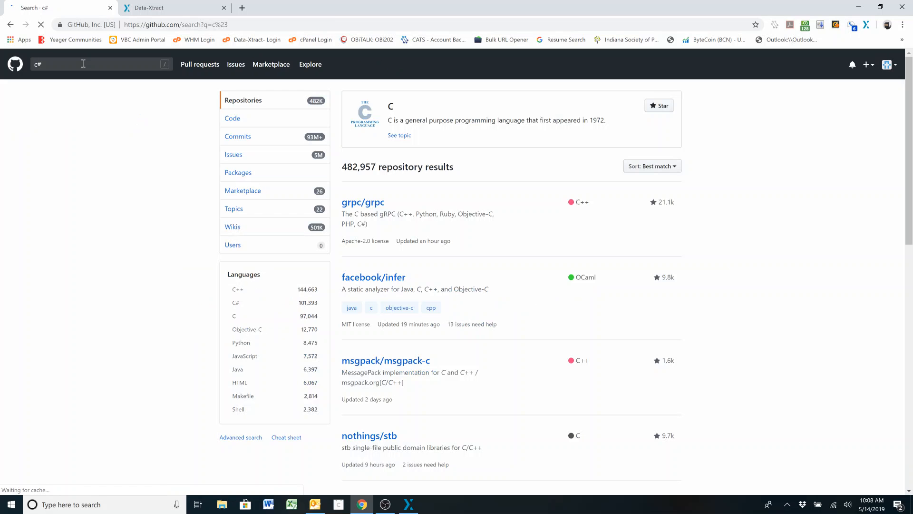
left_click(254, 439)
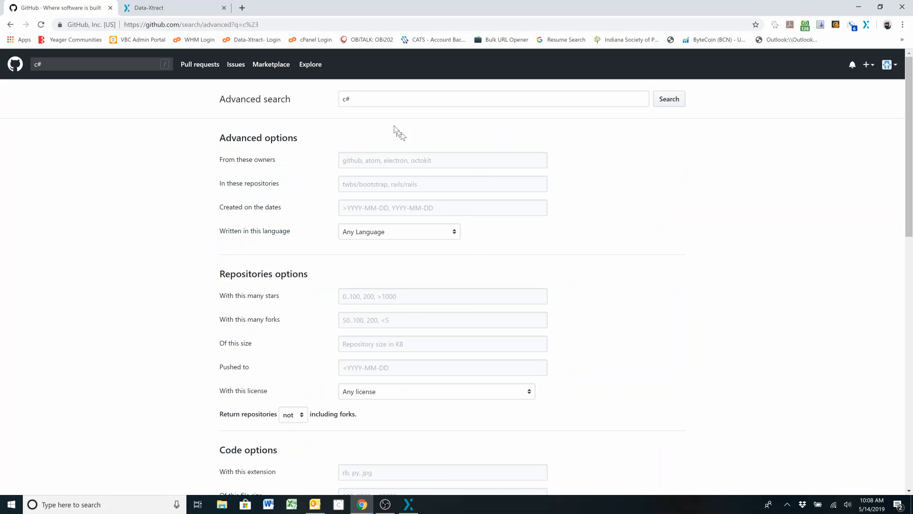
Step: Clear the general query and search for users located in Indiana who work in C#
double_click(345, 99)
key("BackSpace")
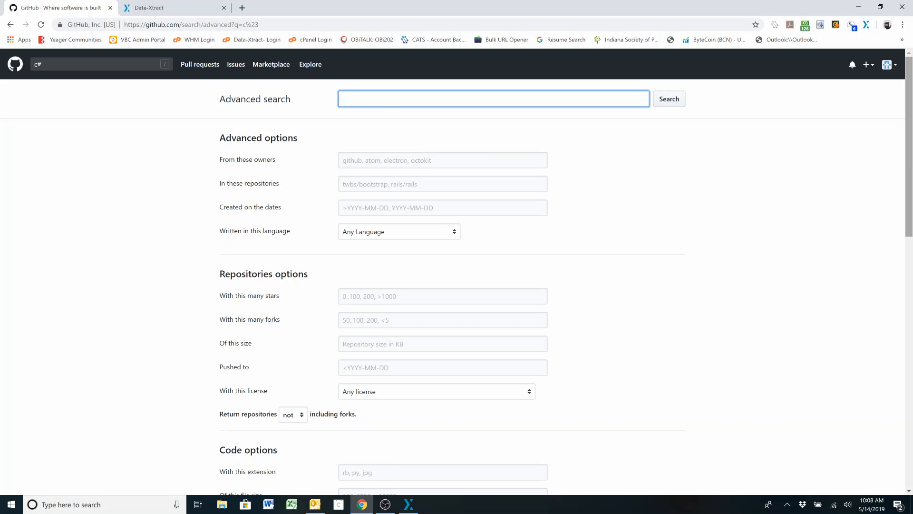
left_click_drag(909, 159, 909, 414)
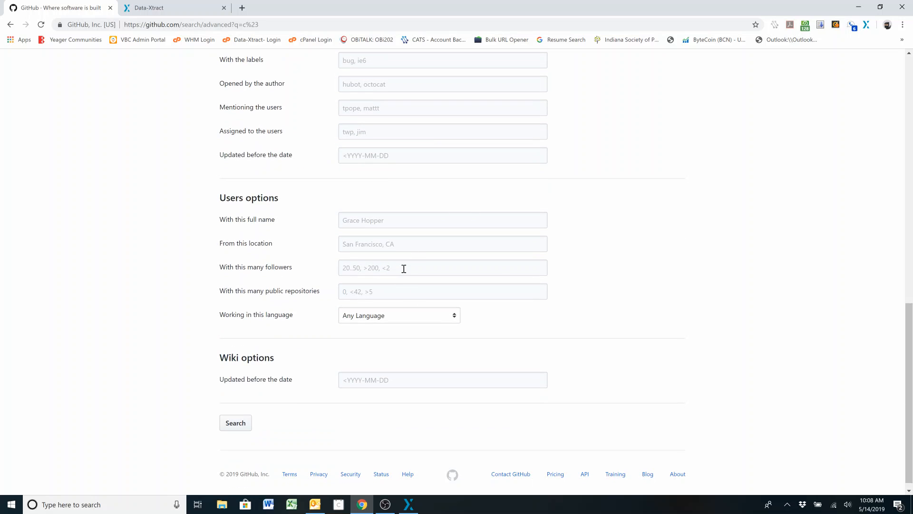
left_click(430, 315)
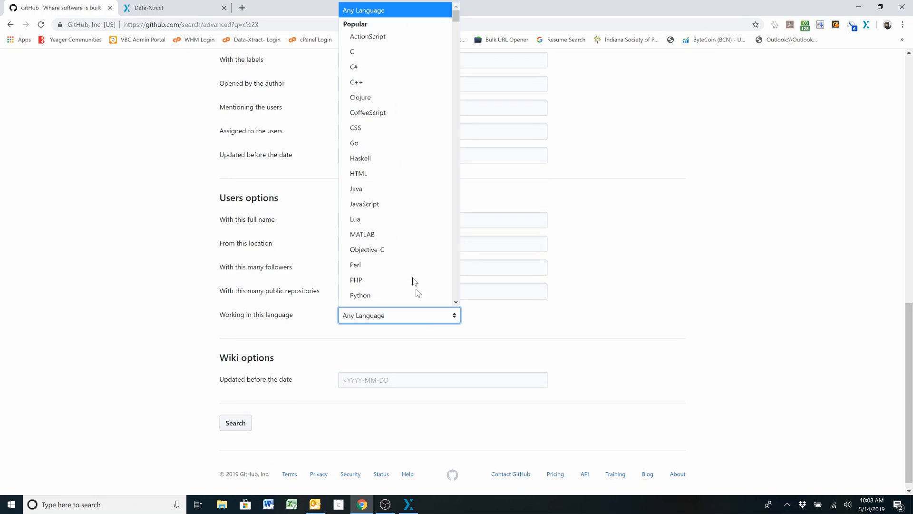
left_click(391, 62)
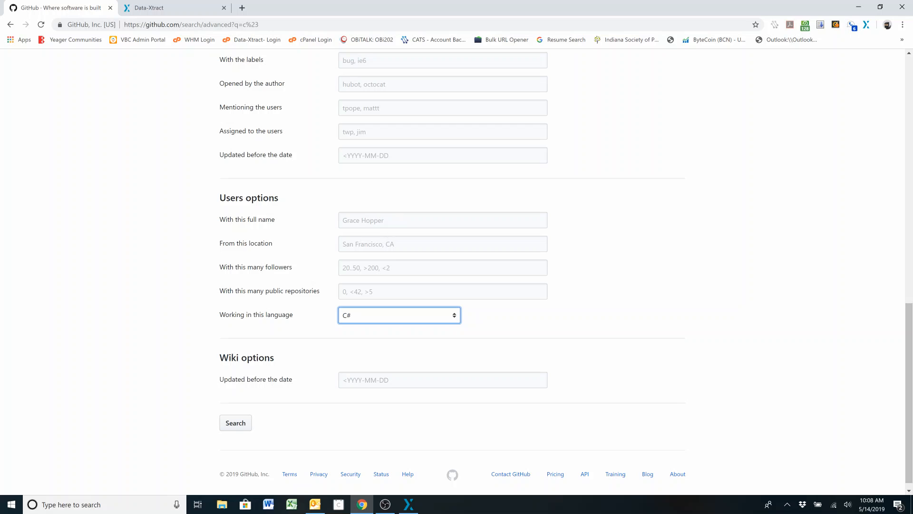
left_click(391, 243)
type("Indiana")
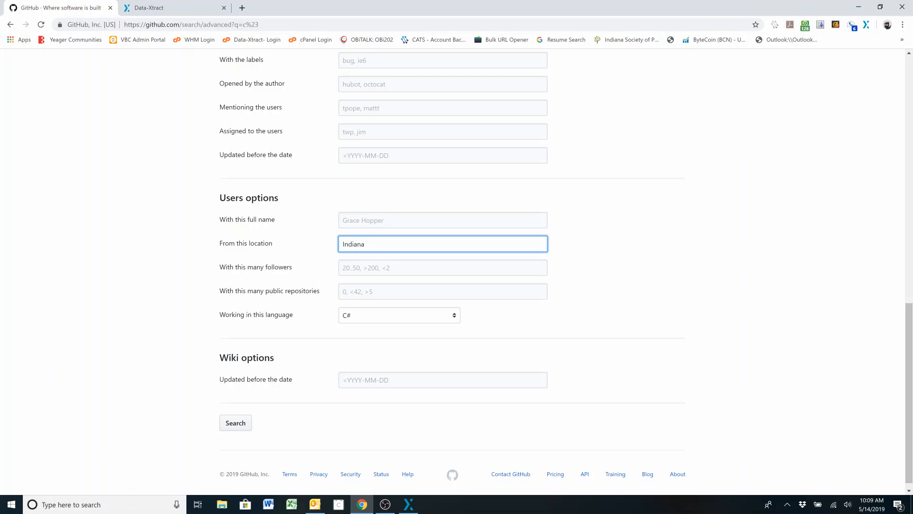
left_click(240, 425)
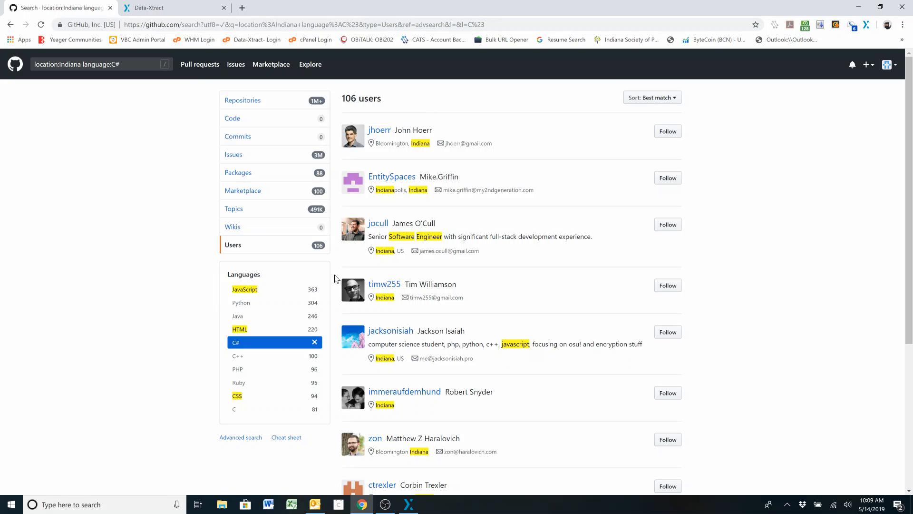
Step: Check the Indiana user results for JavaScript, Python, Java, PHP and Ruby in turn
left_click(247, 294)
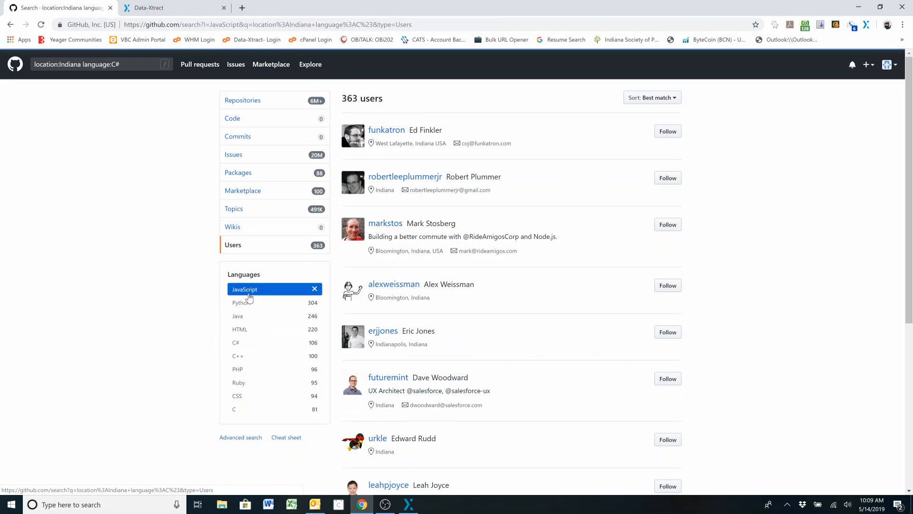
left_click(245, 306)
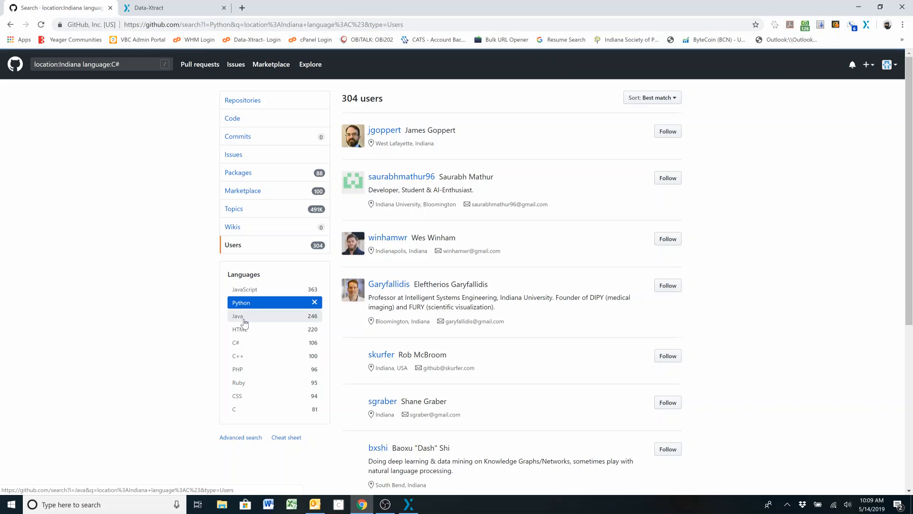
left_click(243, 317)
left_click(257, 370)
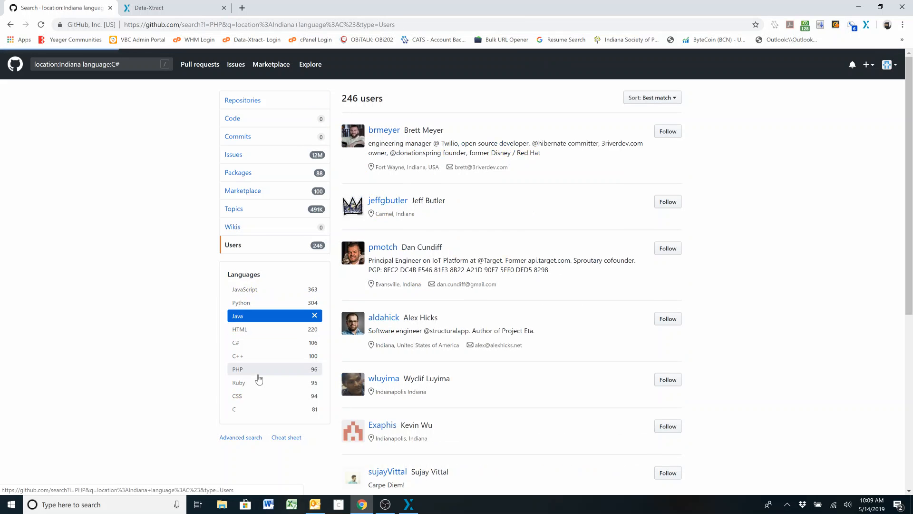
left_click(258, 386)
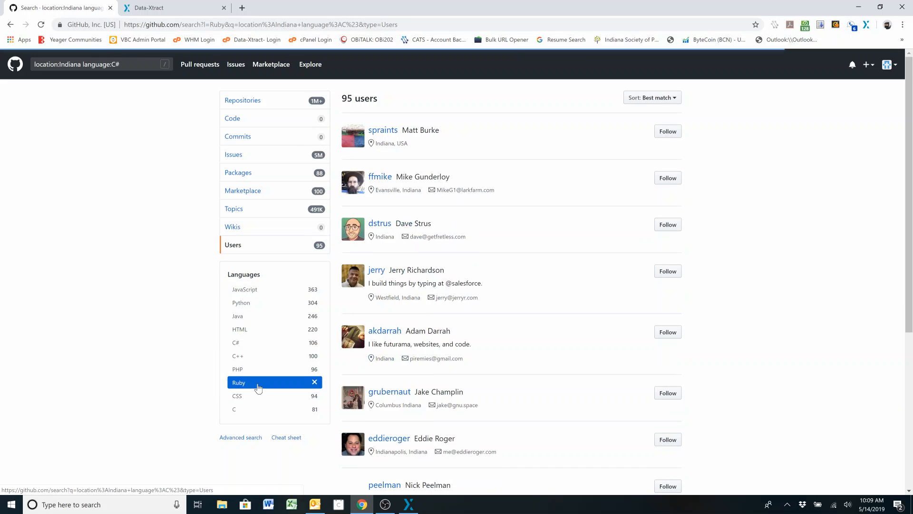
Step: Filter the Indiana users by JavaScript and skim the results page
left_click(259, 293)
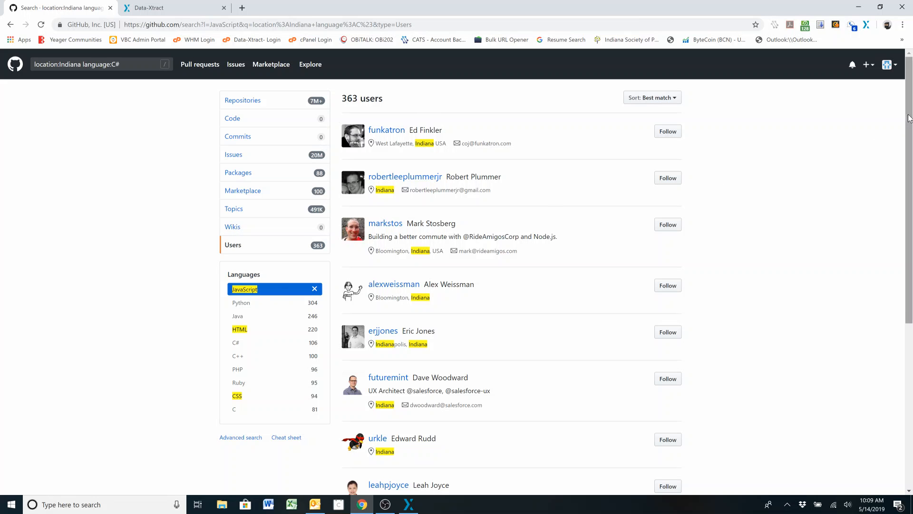
scroll(897, 261, "down", 5)
scroll(897, 261, "up", 5)
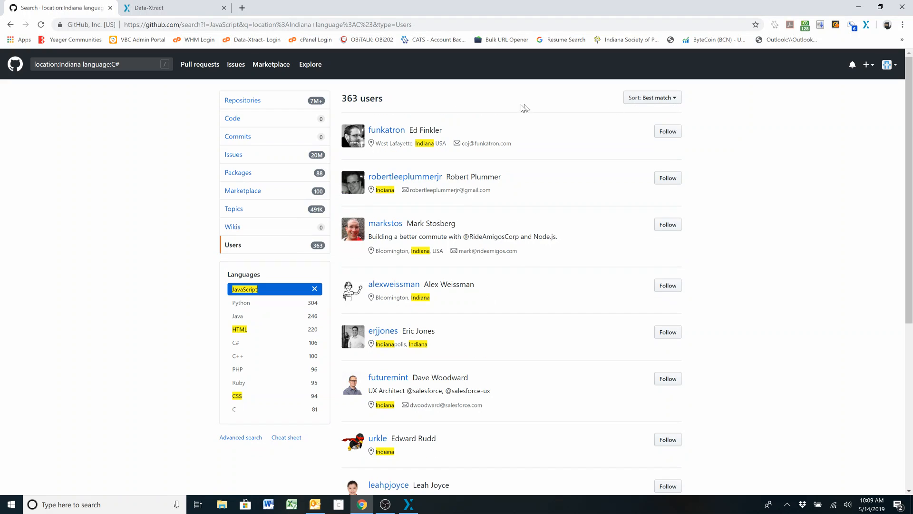
Step: View the first listed user's profile in a new tab, then close that tab
right_click(390, 137)
left_click(418, 143)
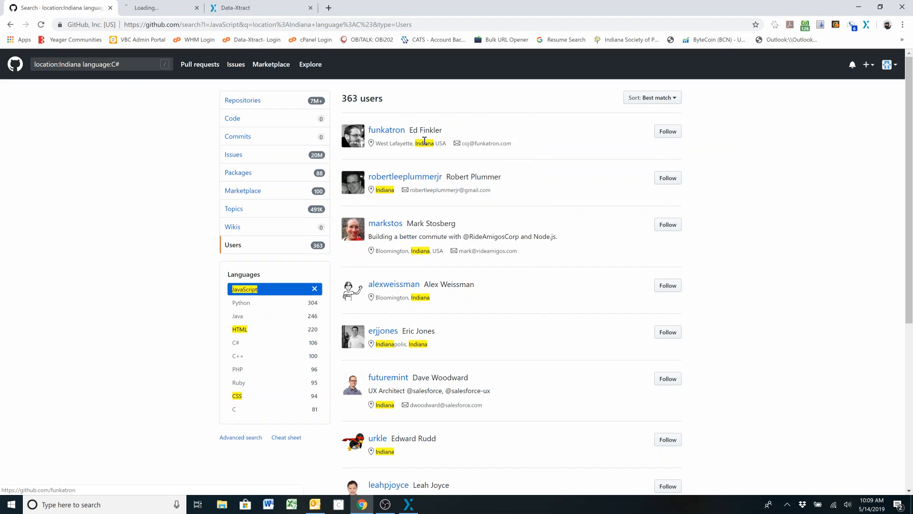
left_click(200, 8)
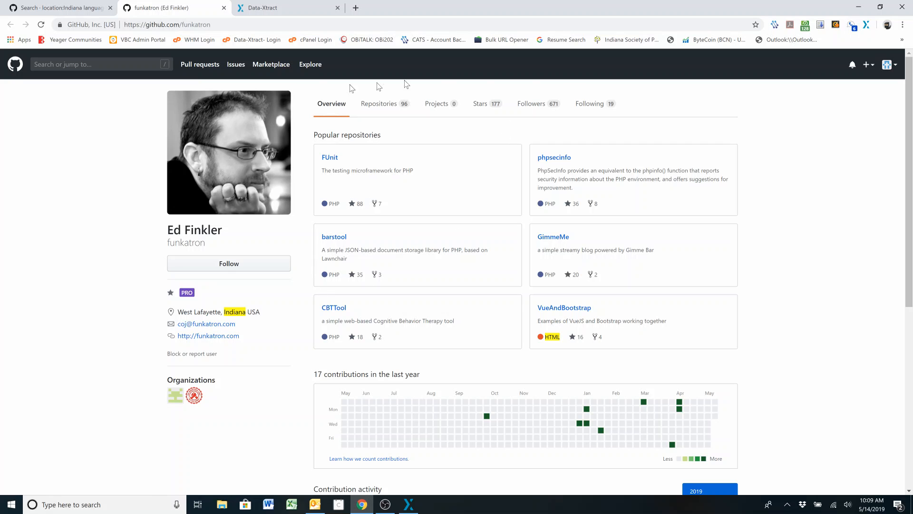
left_click(224, 8)
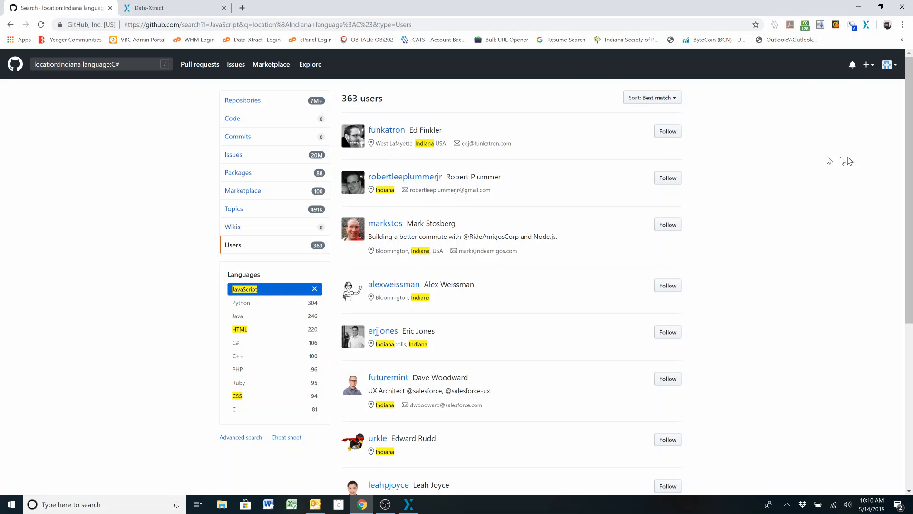
Step: Extract the profile links from the results page with the Data-Xtract extension, then discard the extracted list
left_click_drag(907, 94, 903, 156)
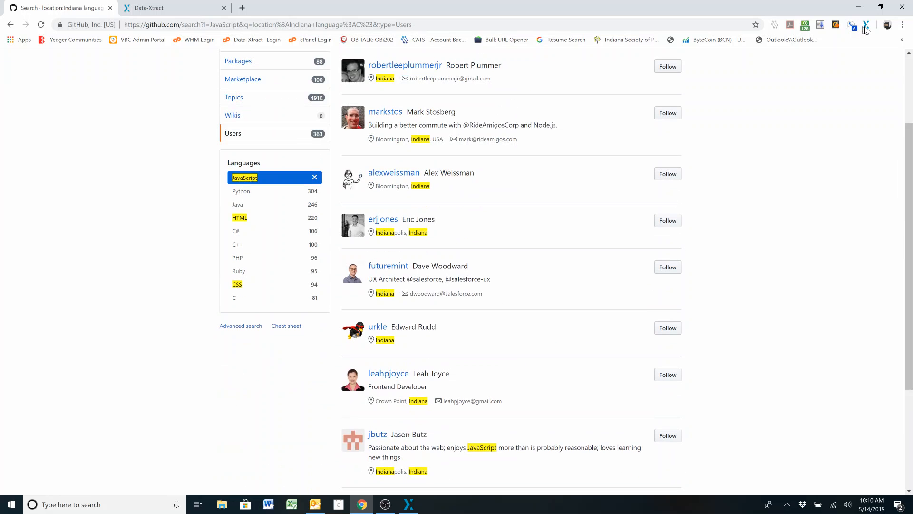
right_click(866, 26)
left_click(856, 56)
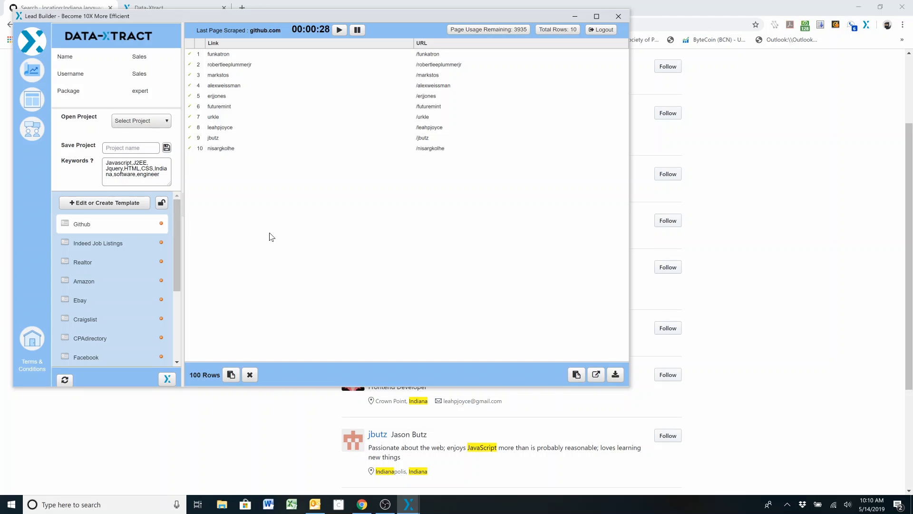
left_click(617, 16)
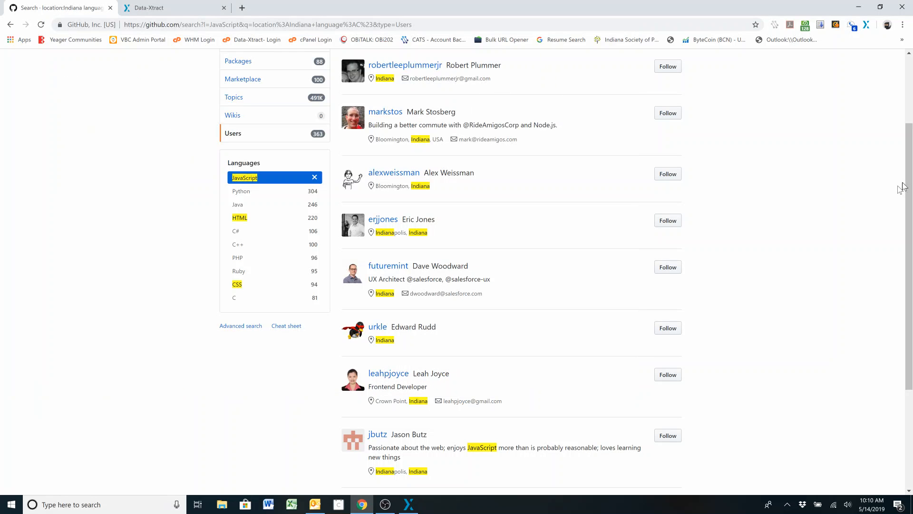
Step: Extract the full text of all listed users with DataXtract, using the first user's entry as the sample, and apply the Github template
scroll(903, 187, "up", 3)
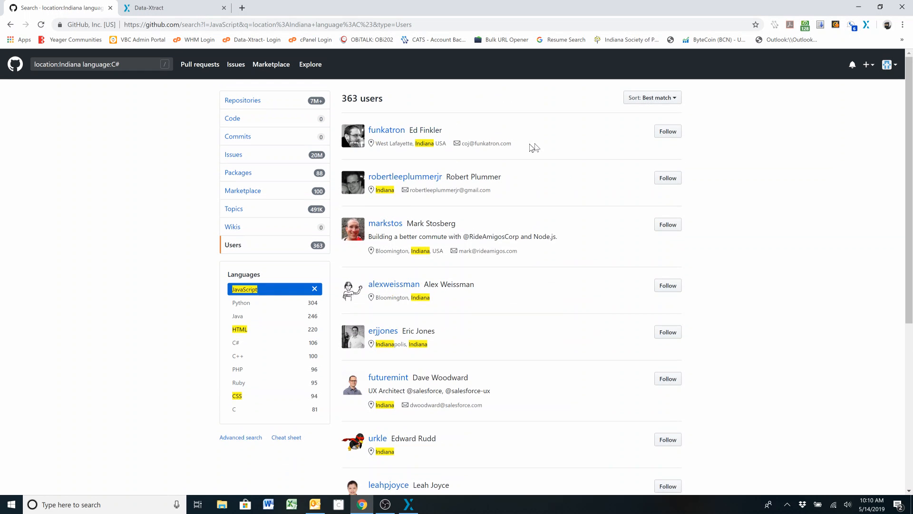
left_click_drag(518, 148, 373, 134)
right_click(372, 134)
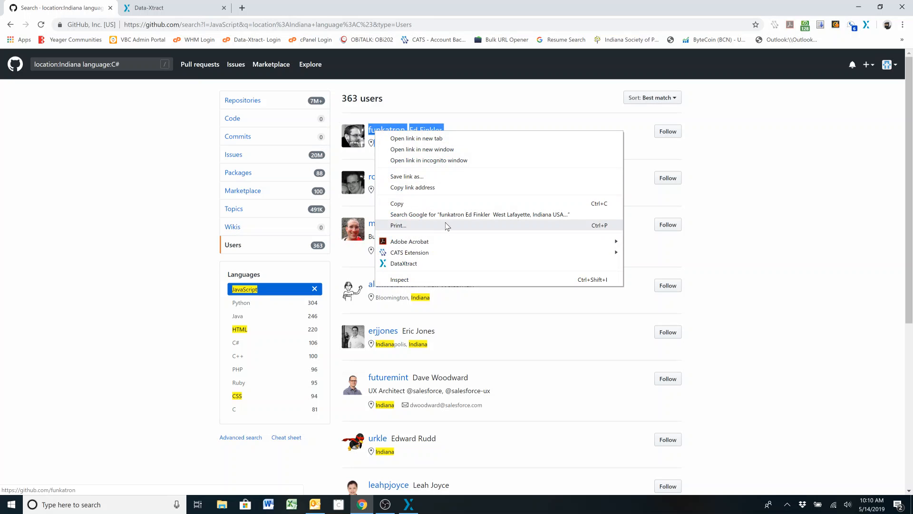
left_click(442, 264)
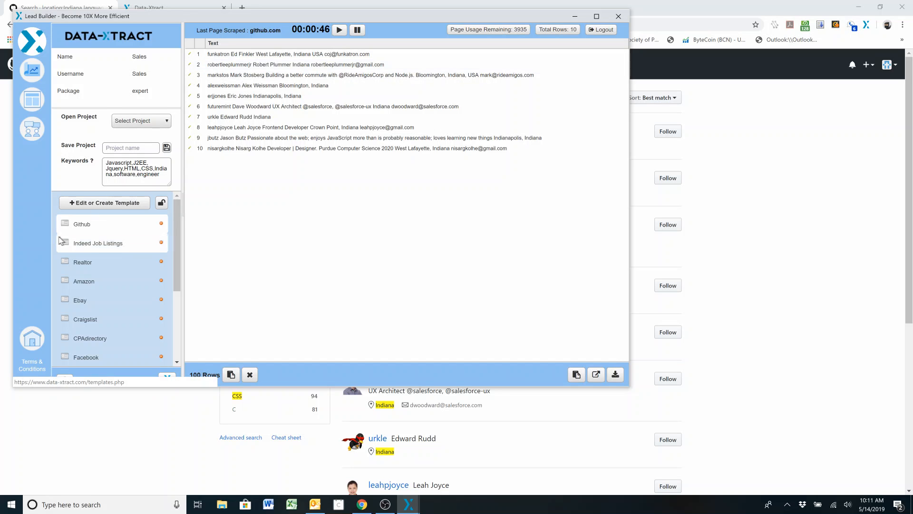
left_click(81, 224)
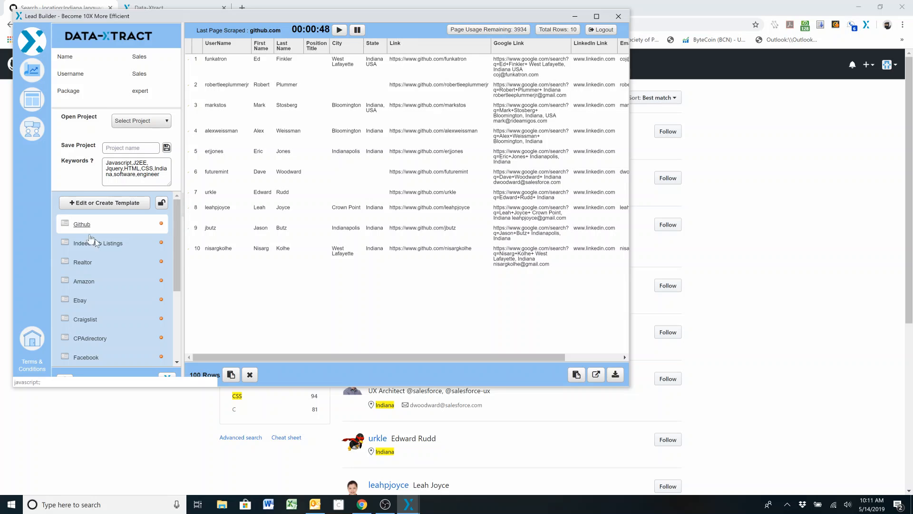
left_click_drag(314, 356, 349, 357)
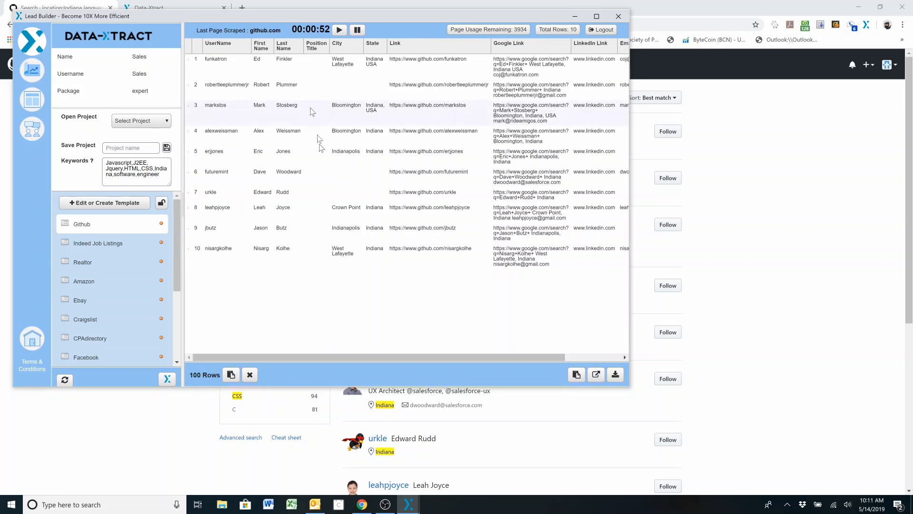
Step: Clear the previously stored rows in Lead Builder and add the extracted first page of users to the collection
left_click(249, 375)
left_click(368, 67)
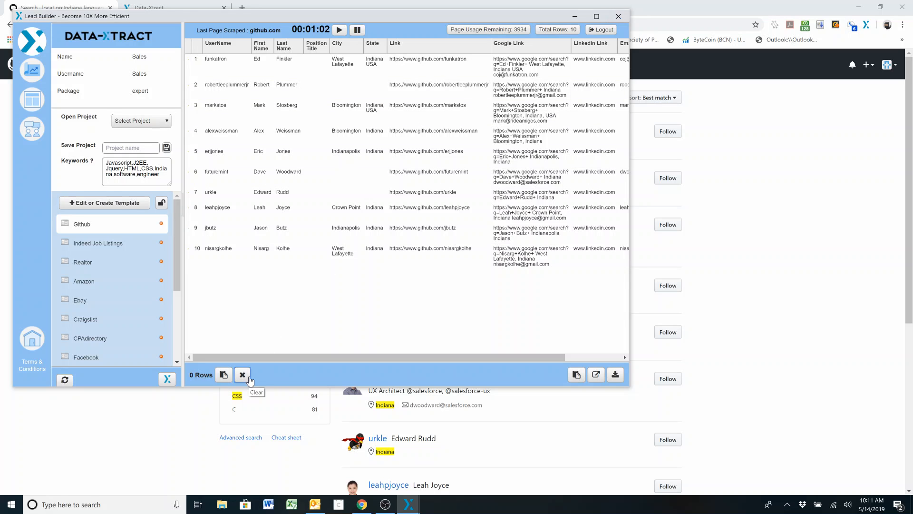
left_click(219, 379)
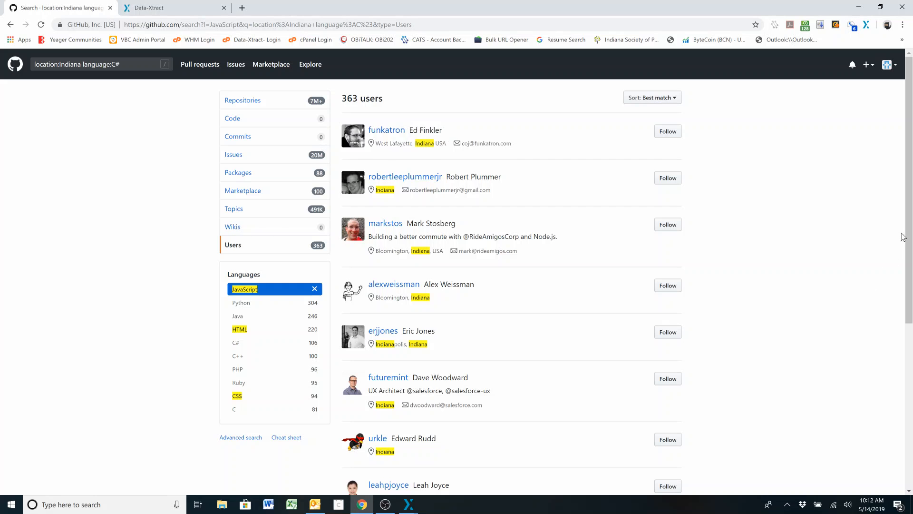
Step: Open page 2 of the GitHub user results and append its users to the Lead Builder collection
scroll(897, 357, "down", 1)
scroll(896, 358, "down", 5)
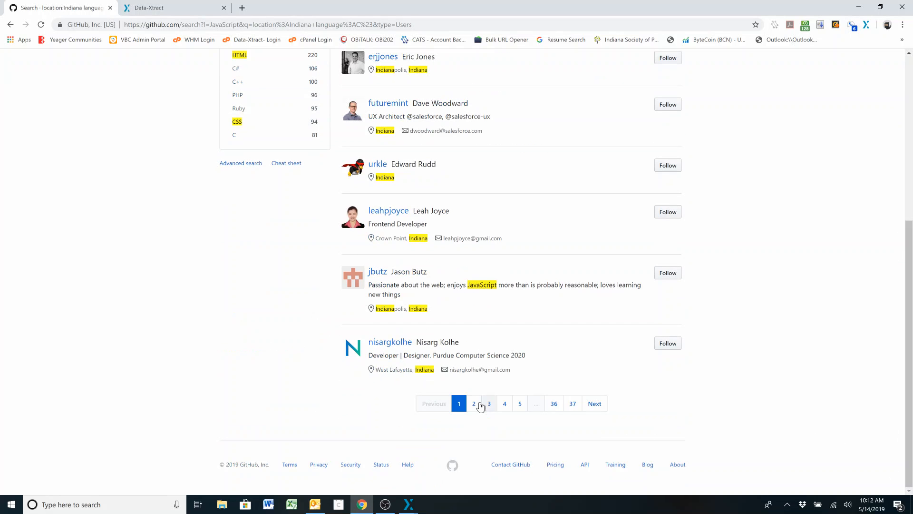
left_click(479, 406)
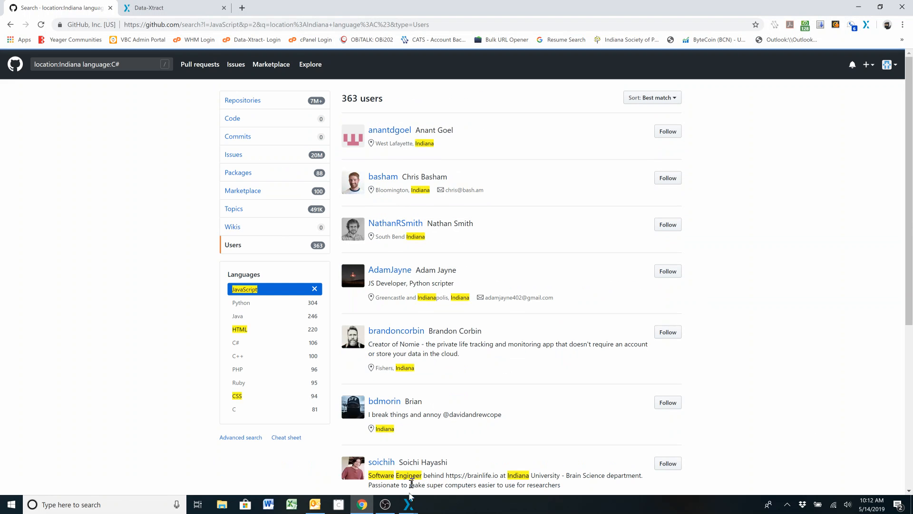
left_click(415, 504)
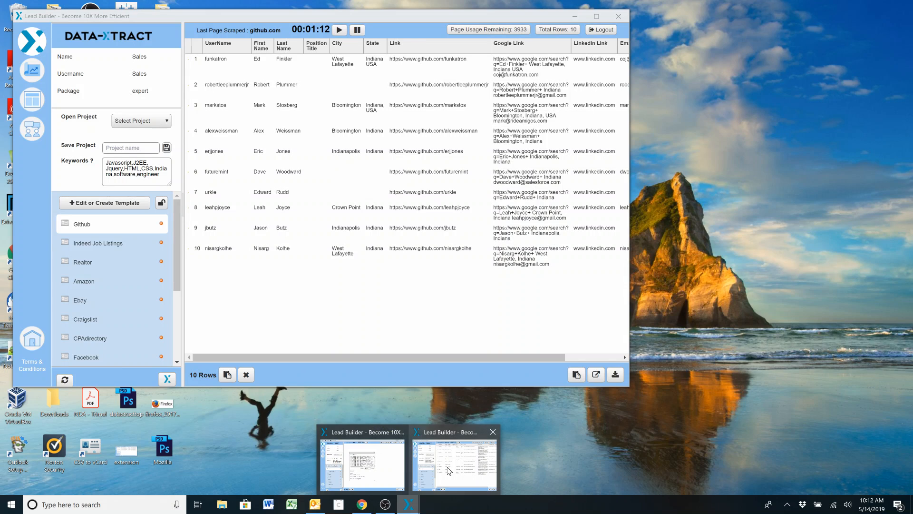
left_click(447, 470)
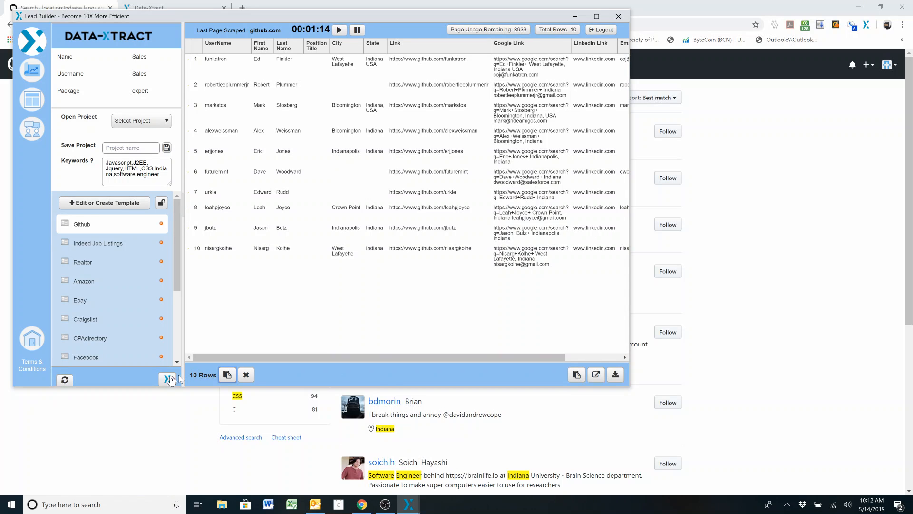
left_click(229, 378)
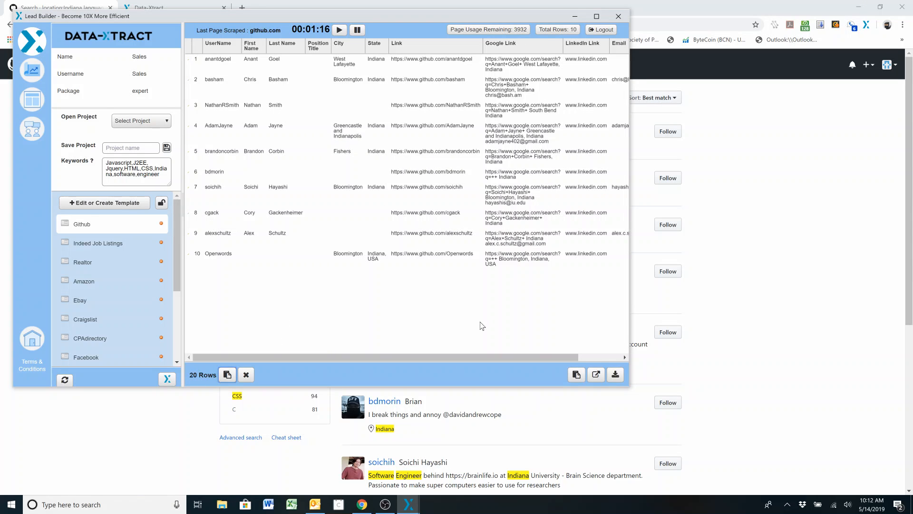
Step: Close the extra Lead Builder window that holds the Google link URL list and return to the GitHub results
left_click(767, 321)
mouse_move(408, 504)
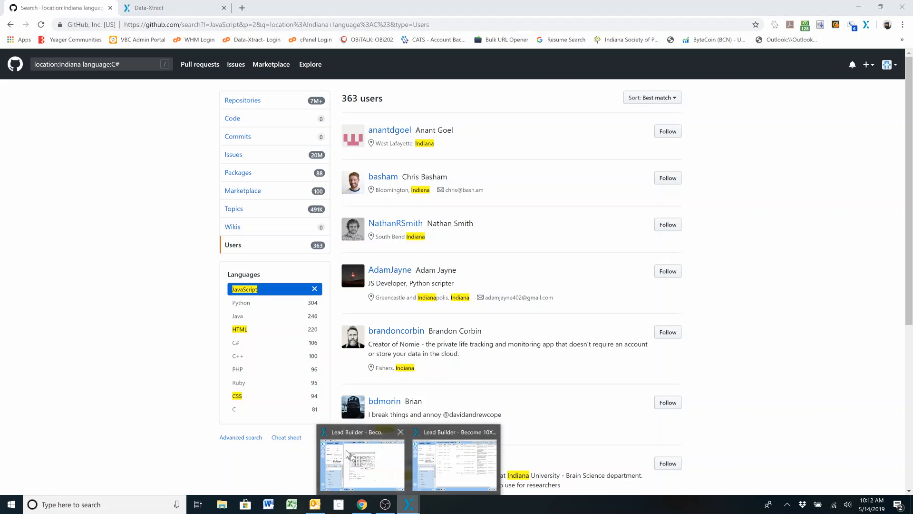
left_click(346, 450)
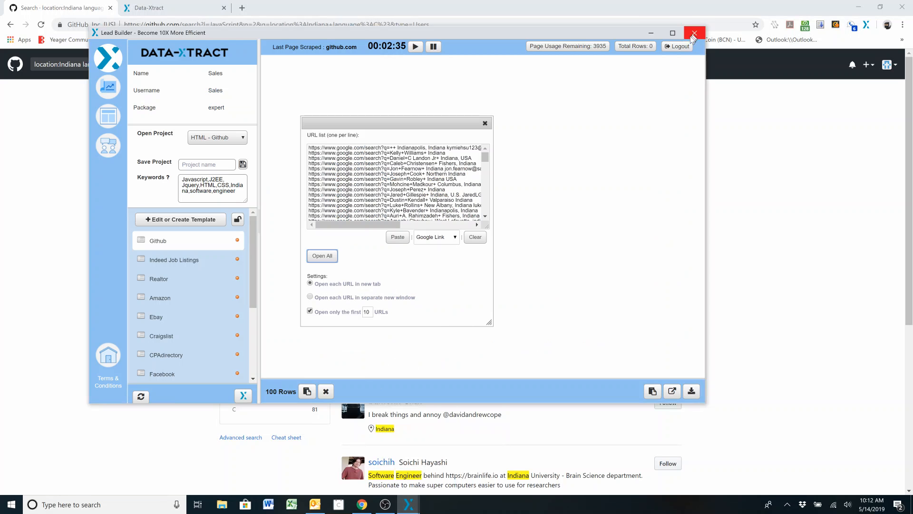
left_click(694, 33)
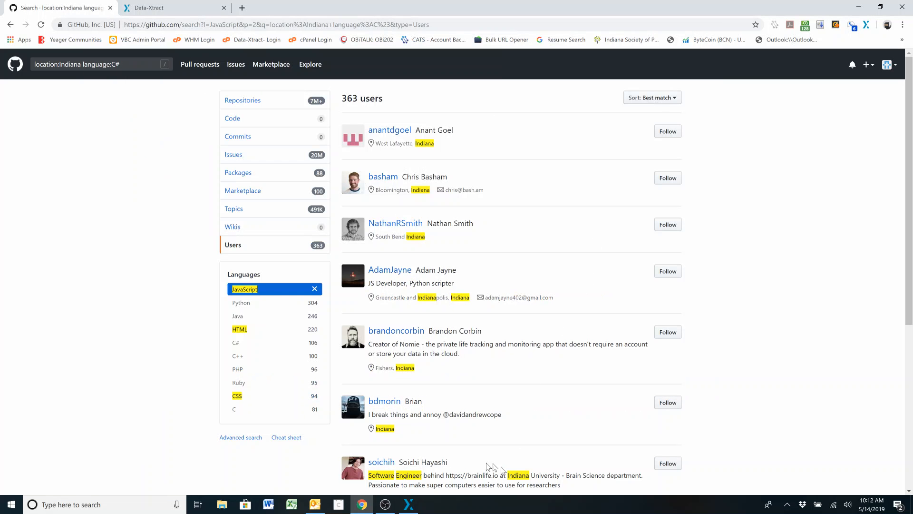
Step: Open page 3 of the GitHub user results and append its extracted users to the Lead Builder collection
left_click_drag(909, 175, 884, 376)
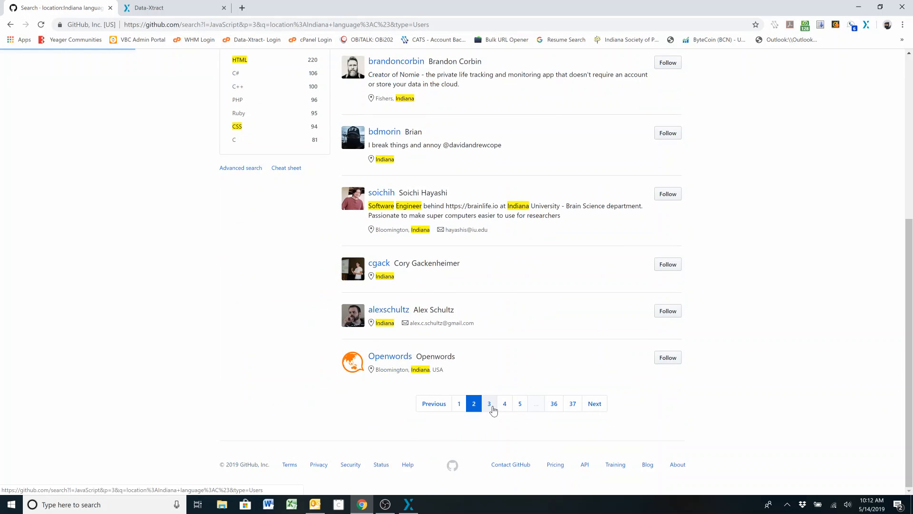
left_click(408, 507)
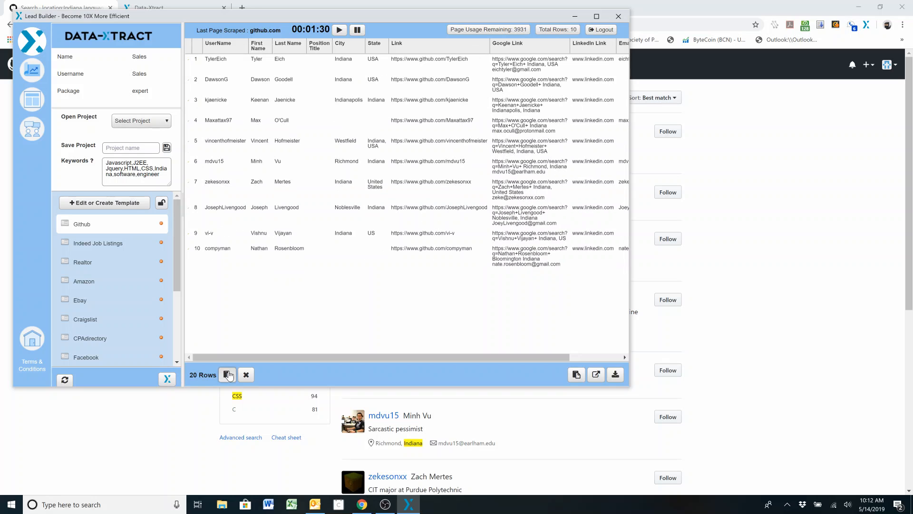
left_click(732, 278)
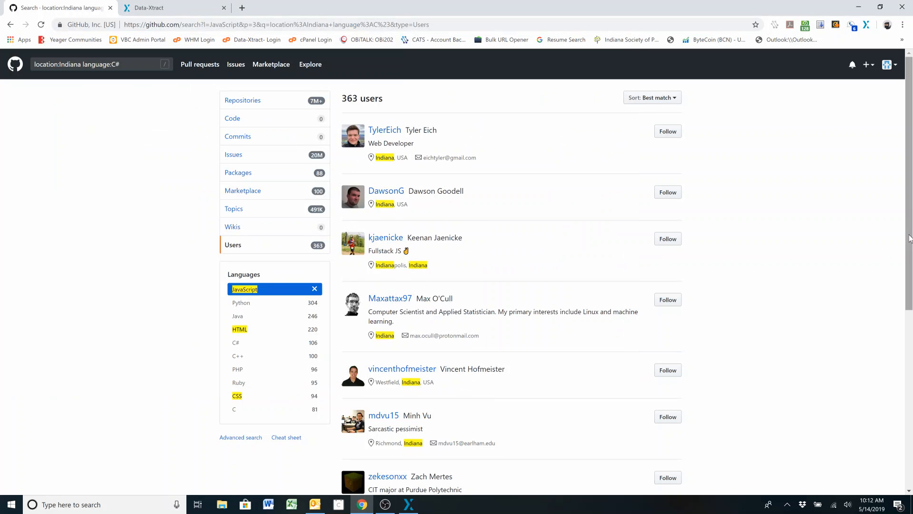
Step: Open page 4 of the GitHub user results, extract it with Lead Builder and append the rows to the collection
left_click_drag(909, 297, 909, 322)
scroll(909, 324, "down", 3)
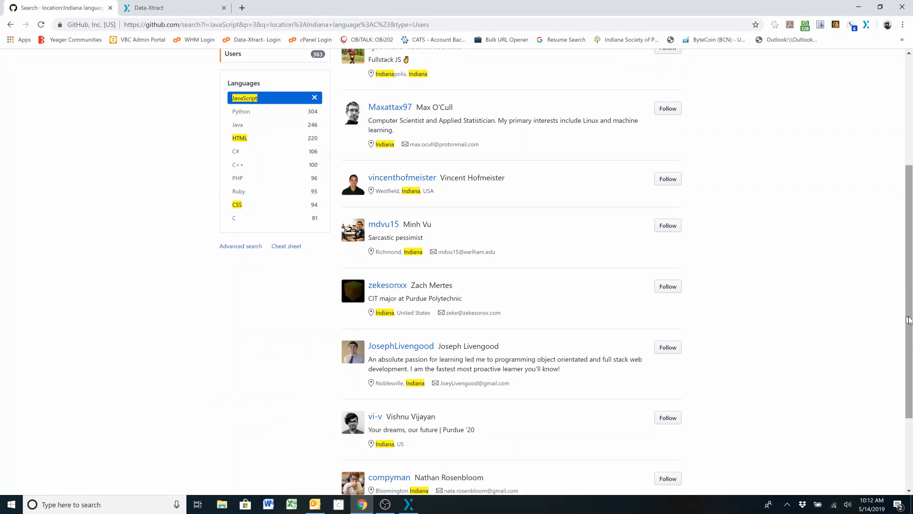
scroll(909, 320, "down", 3)
left_click(505, 403)
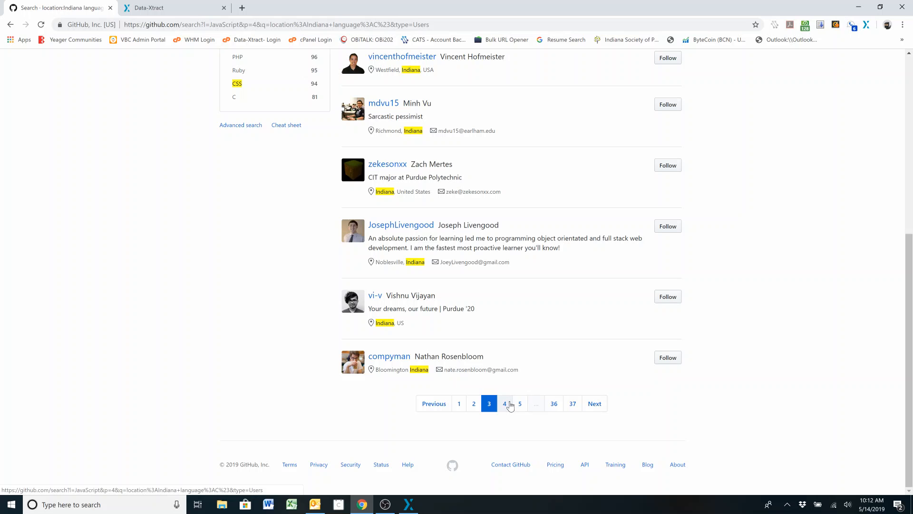
left_click(409, 505)
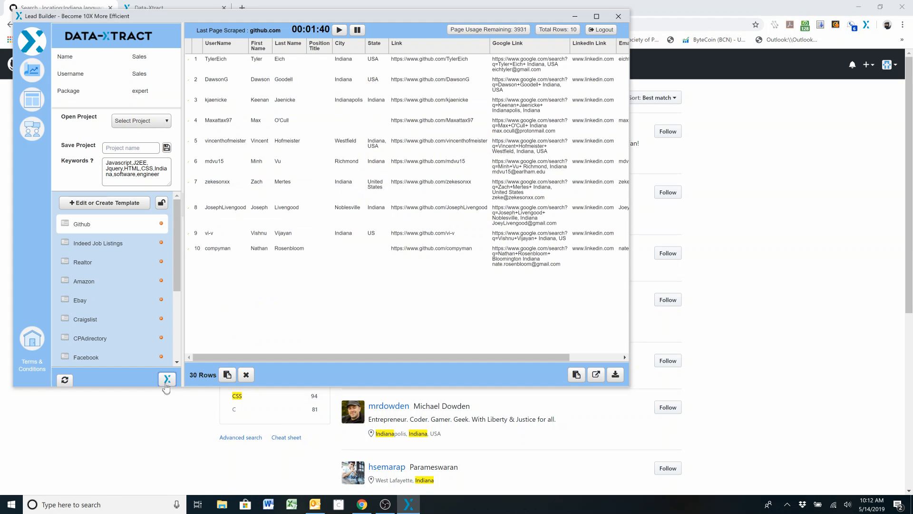
left_click(811, 334)
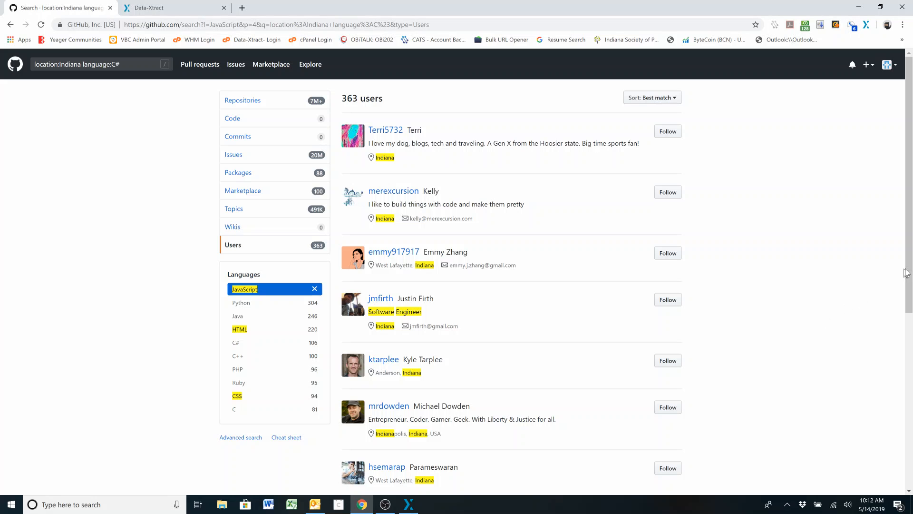
Step: Open page 5 of the GitHub user results and add its extracted users to the Lead Builder collection
scroll(906, 358, "down", 1)
scroll(906, 357, "down", 5)
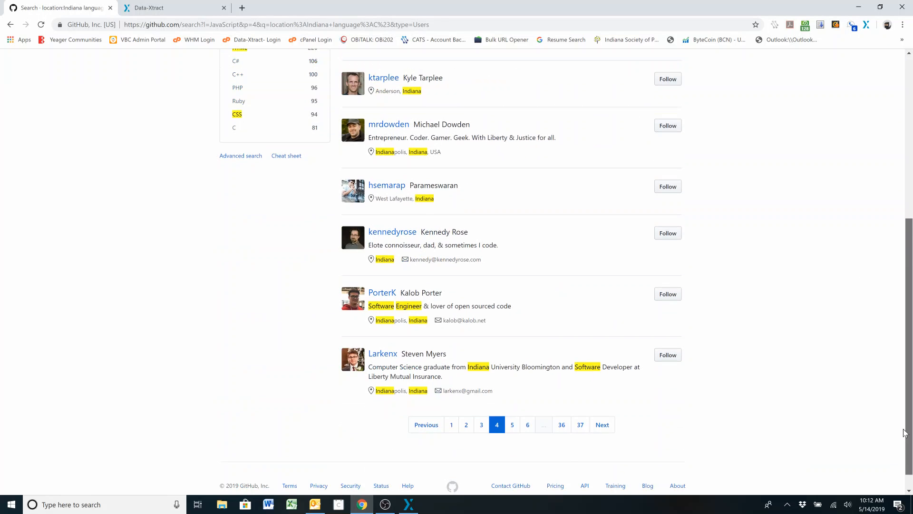
left_click(512, 425)
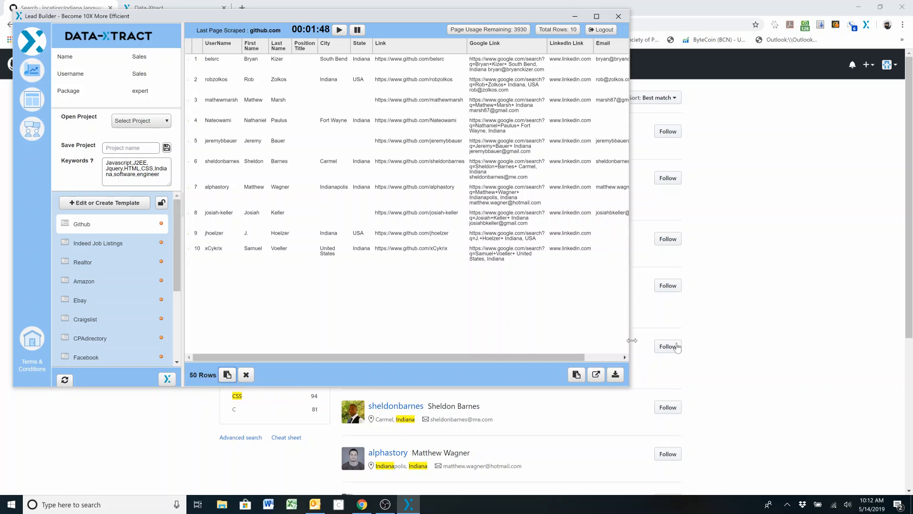
left_click(786, 349)
Step: Open page 6 of the GitHub user results, extract its users and append them to the collection
scroll(894, 379, "down", 5)
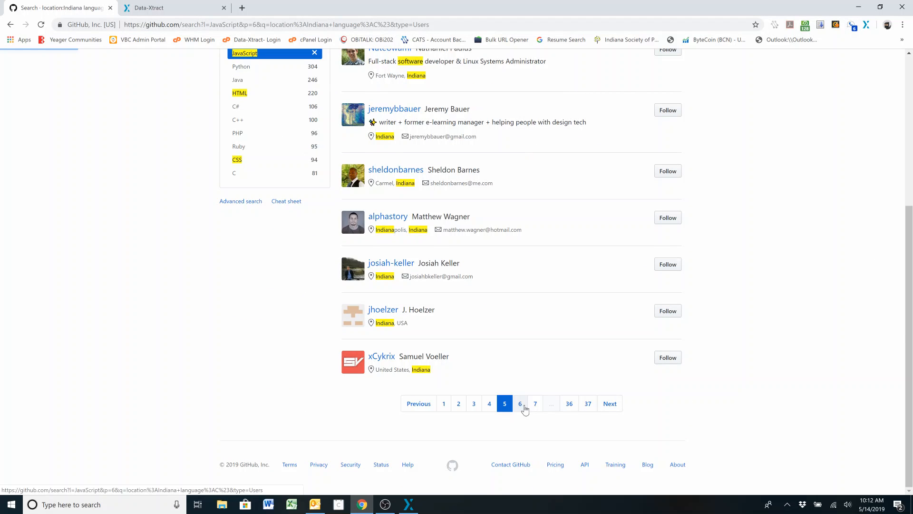
left_click(408, 506)
left_click(167, 380)
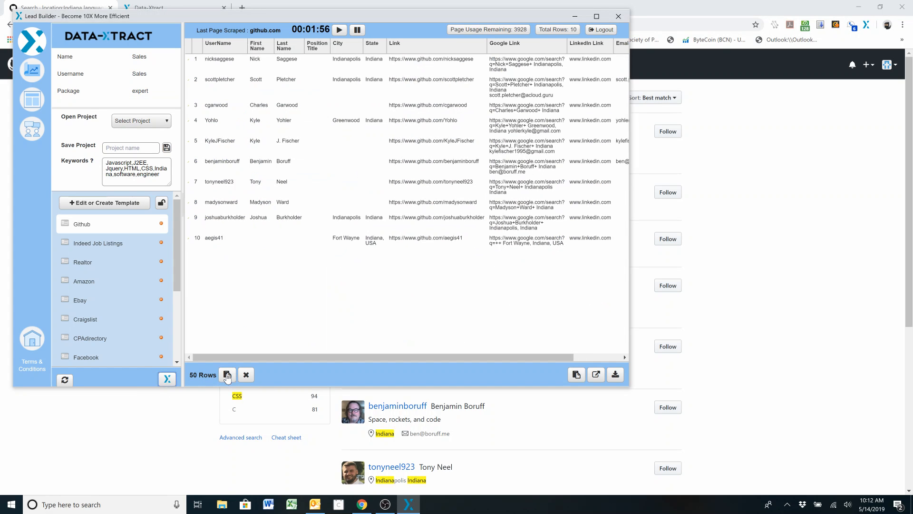
left_click(743, 299)
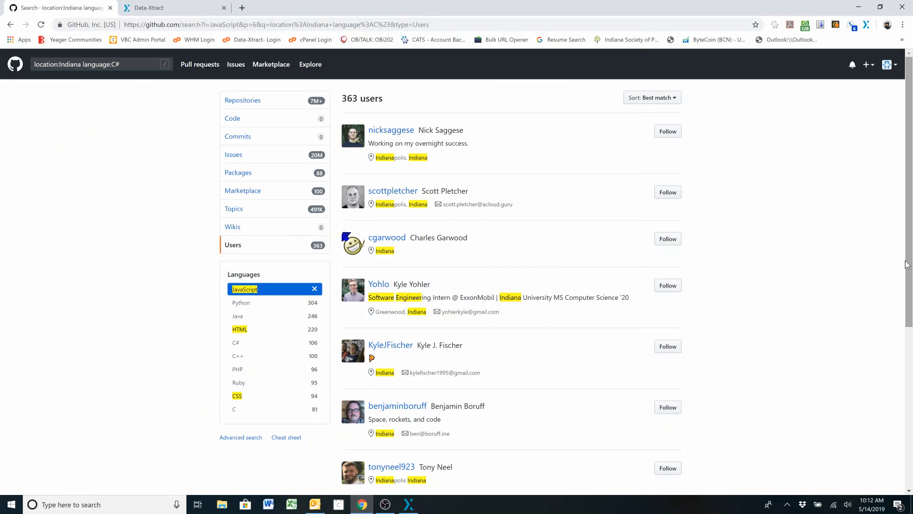
Step: Open page 7 of the GitHub user results, extract its users and append them to the collection
left_click_drag(909, 300, 909, 457)
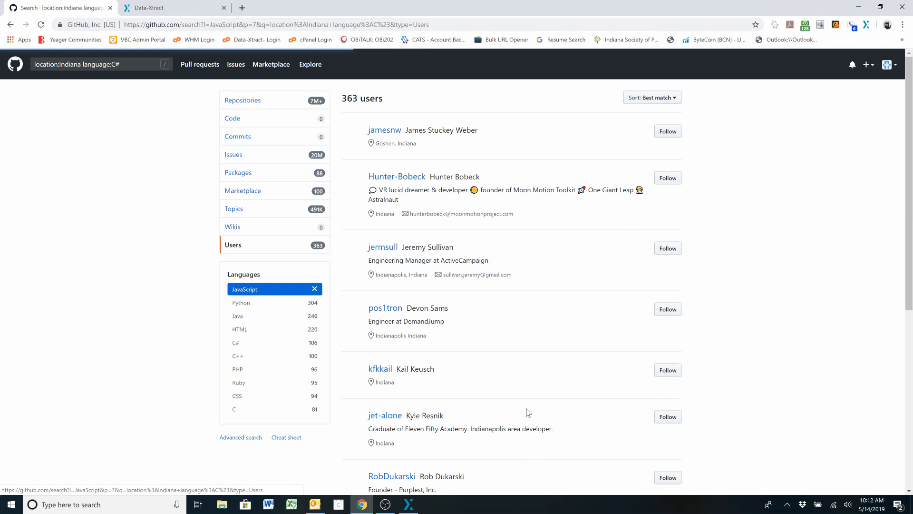
left_click(409, 504)
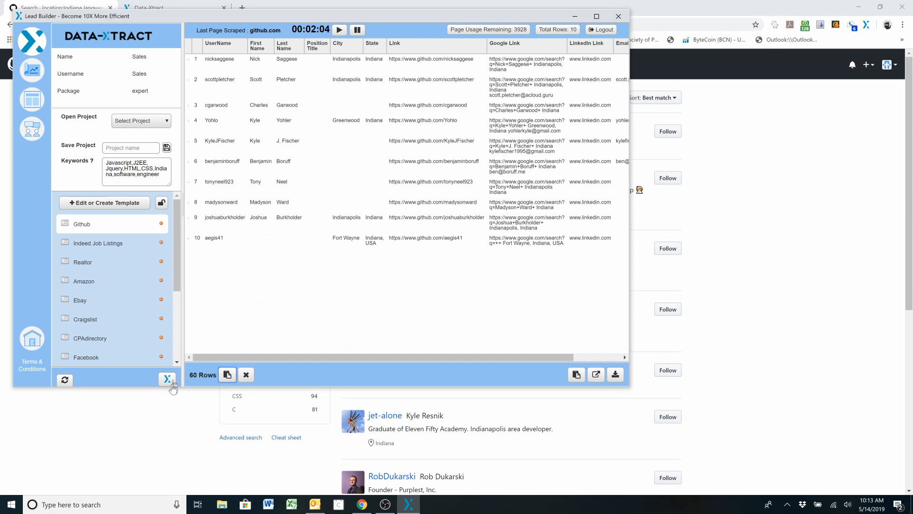
left_click(724, 336)
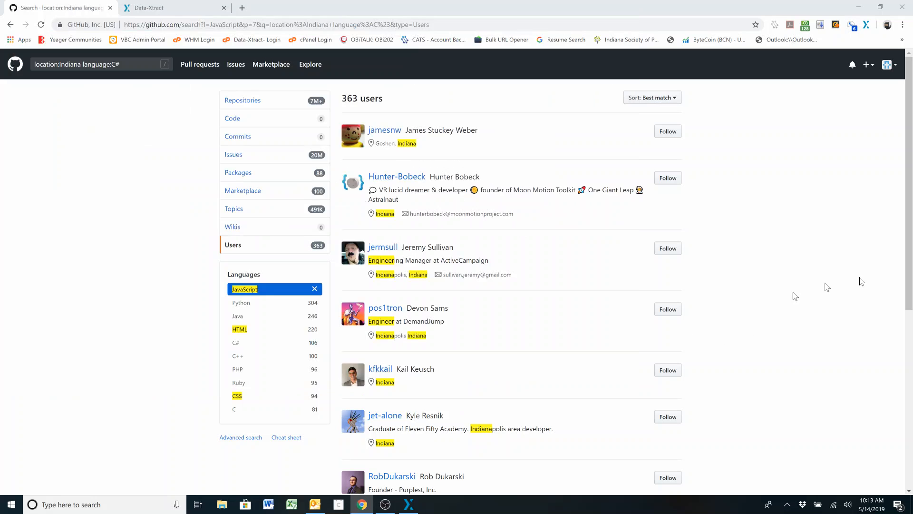
Step: Extract page 7 of the GitHub results once more in Lead Builder and append its users a second time
left_click_drag(905, 265, 894, 475)
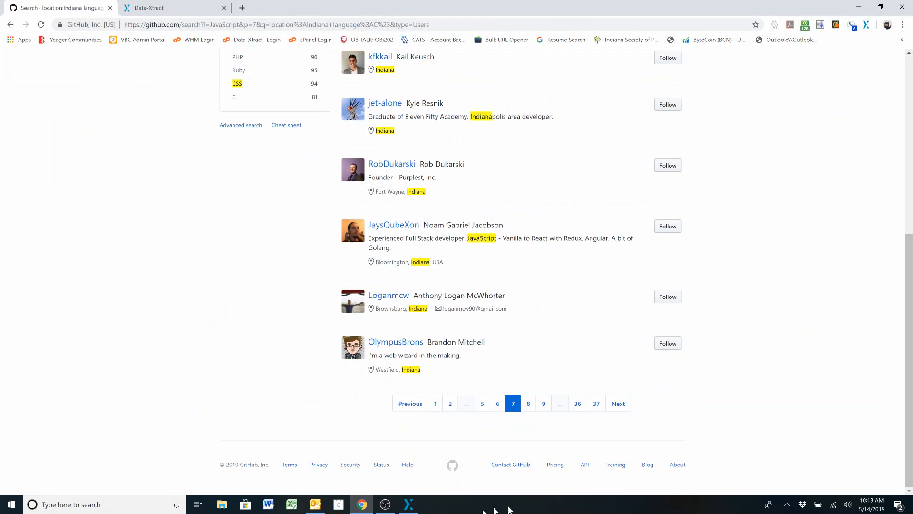
left_click(408, 505)
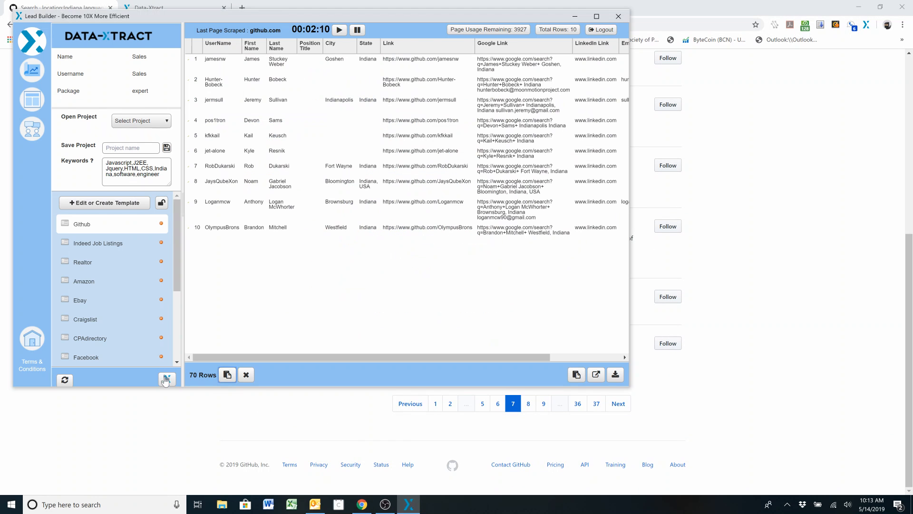
left_click(707, 340)
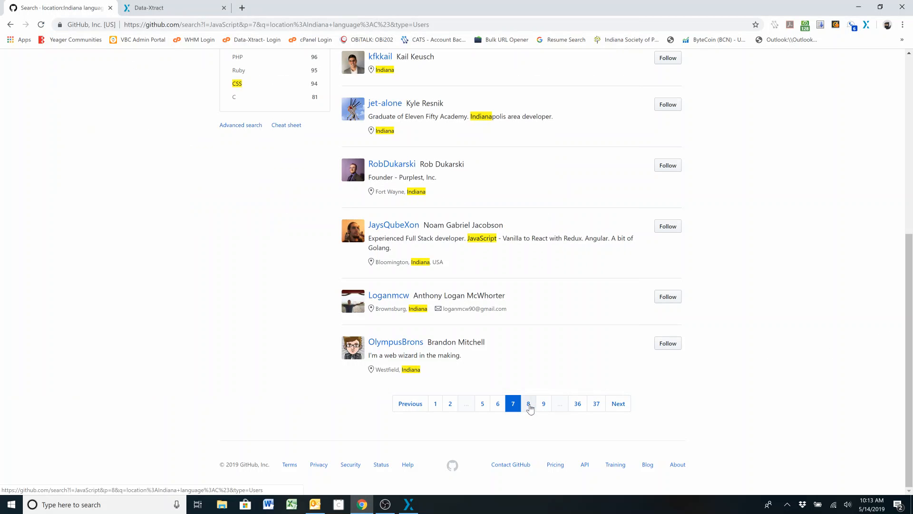
Step: Extract the users on page 8 of the GitHub results and append them to the Lead Builder collection
left_click(410, 505)
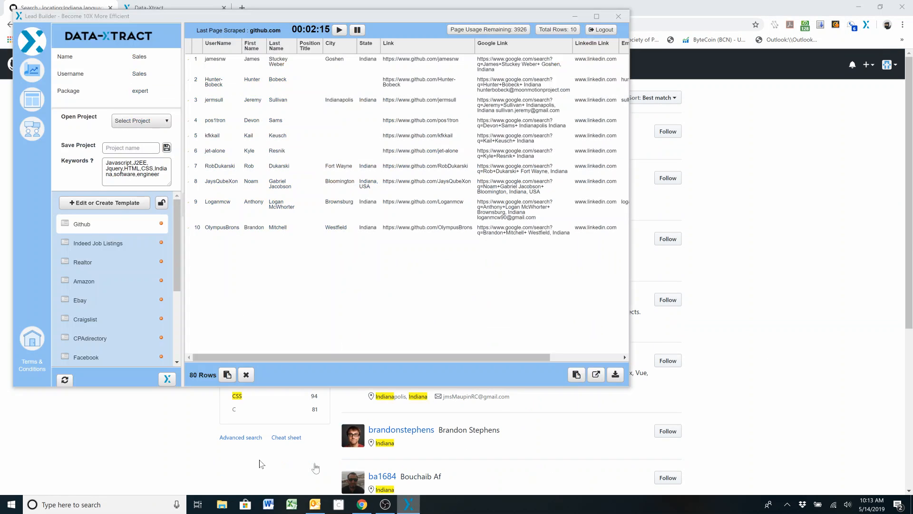
left_click(166, 380)
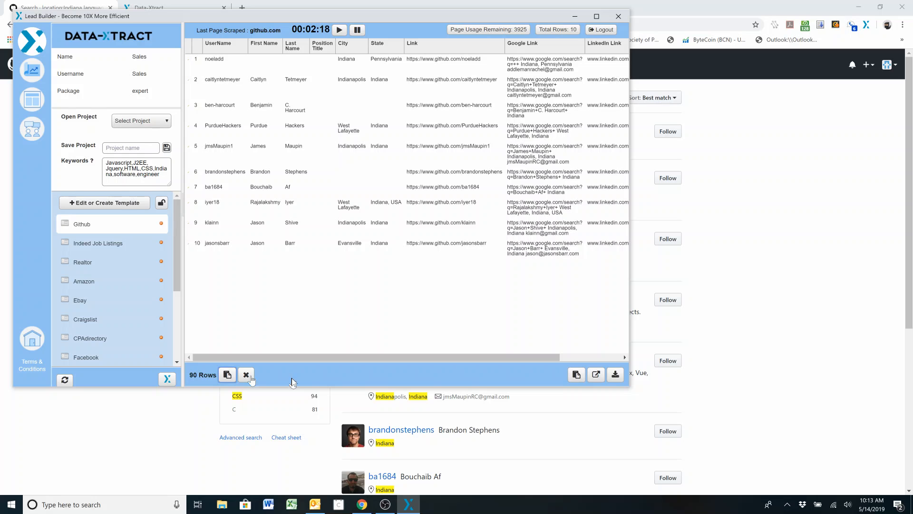
left_click(736, 319)
Step: Open page 9 of the GitHub user results, extract its users and append them to the collection
scroll(893, 442, "down", 5)
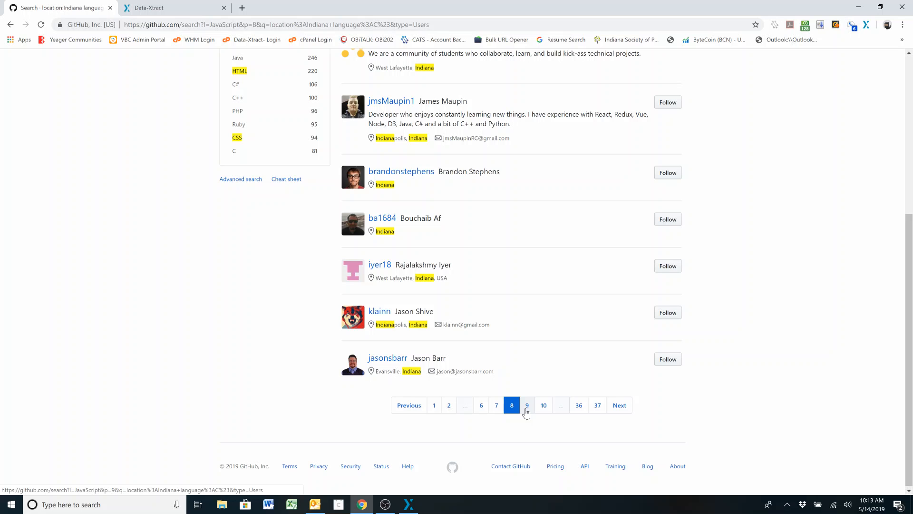
left_click(527, 405)
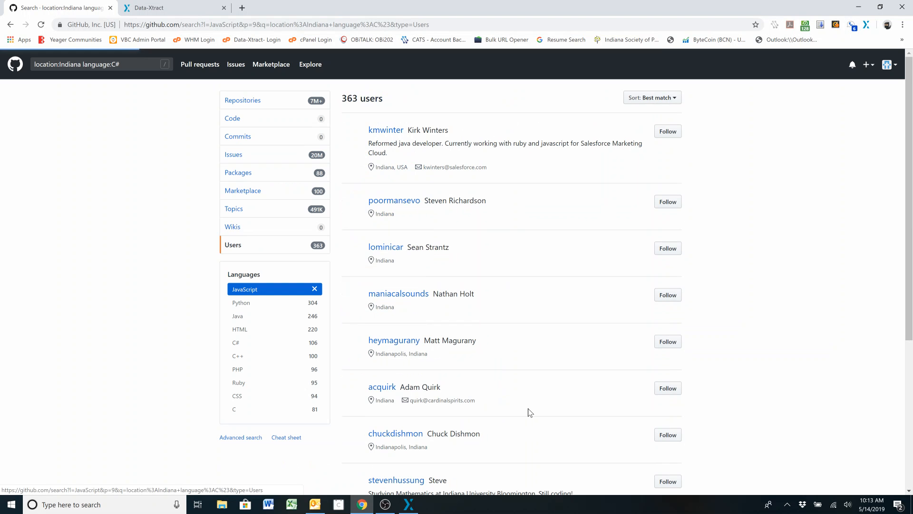
left_click(408, 504)
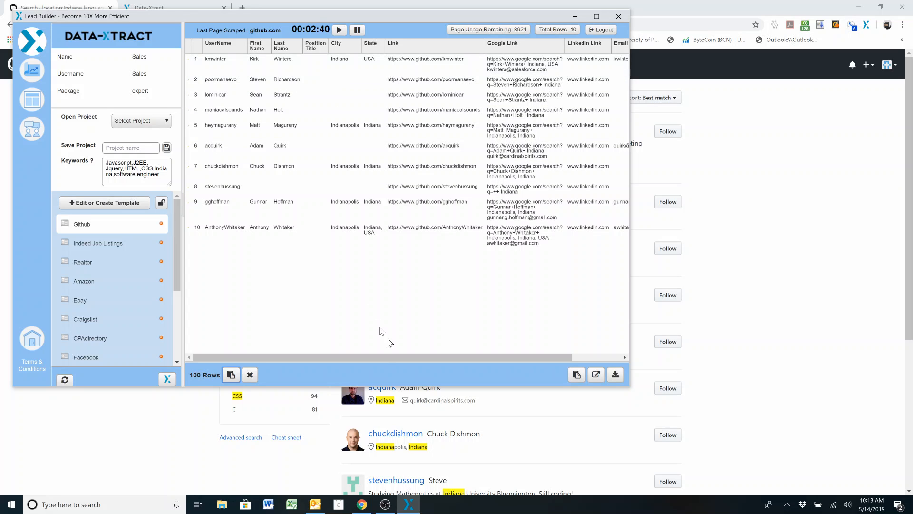
Step: Check the extracted columns through Email, download the collected rows as a CSV and open the file in Excel
left_click_drag(386, 359, 543, 365)
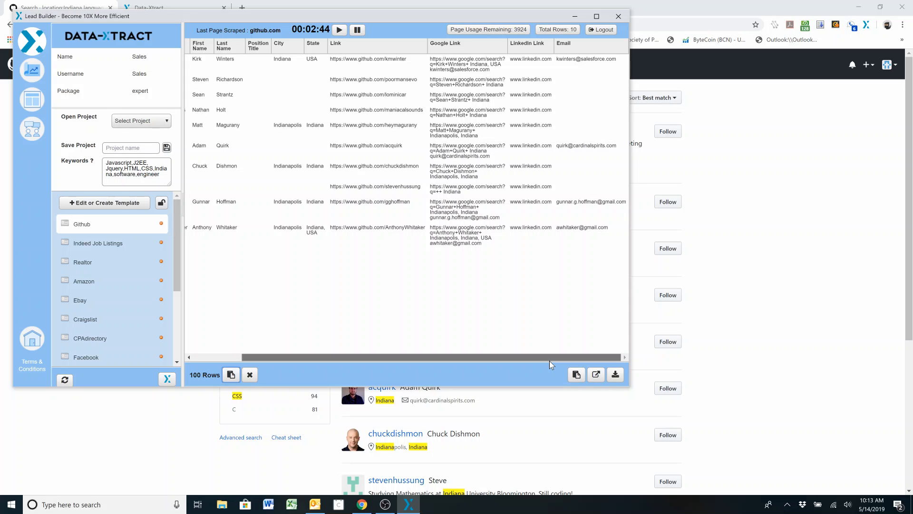
left_click_drag(527, 358, 310, 348)
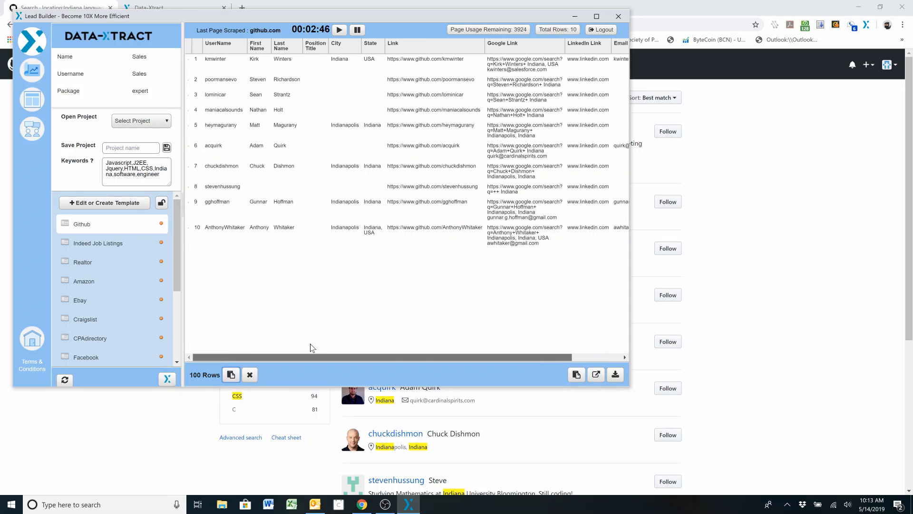
left_click(616, 374)
left_click(59, 378)
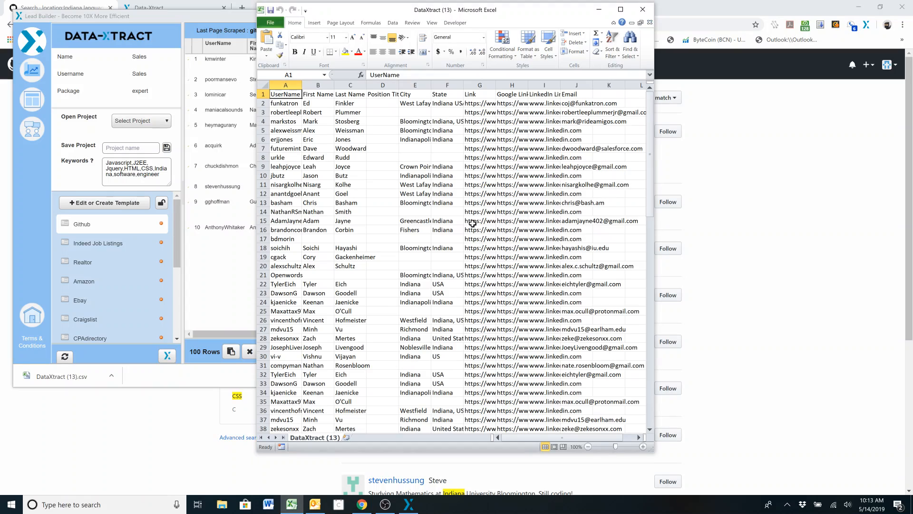
mouse_move(652, 103)
left_mouse_down()
mouse_move(654, 376)
mouse_move(650, 87)
left_mouse_up()
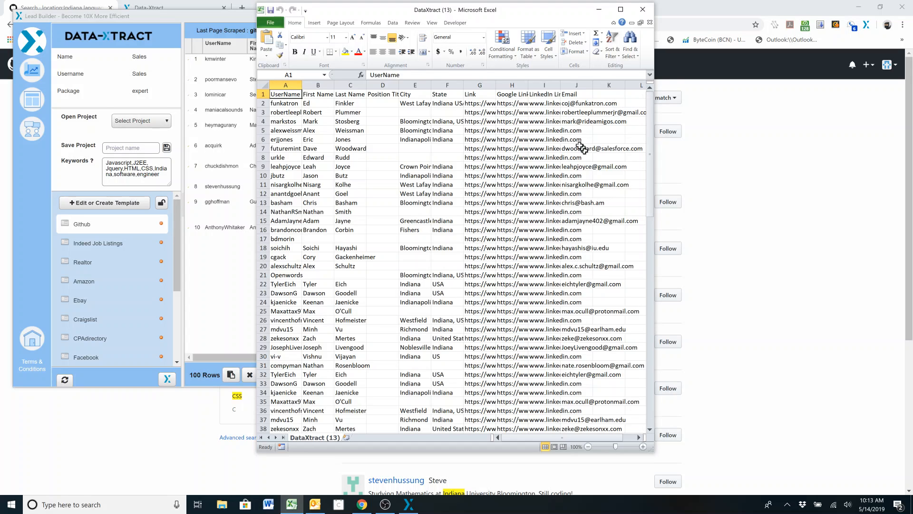
Step: Remove the duplicate rows from the exported user list in Excel
left_click(393, 23)
left_click(526, 45)
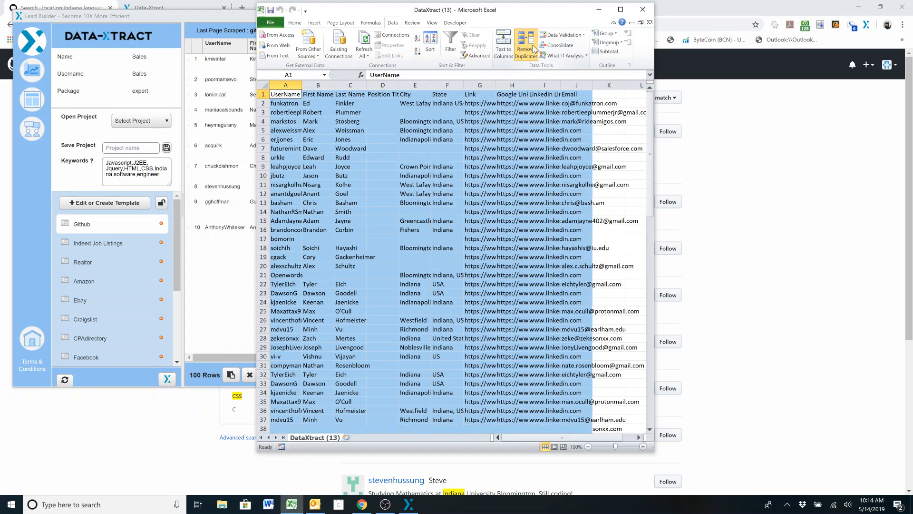
left_click(486, 180)
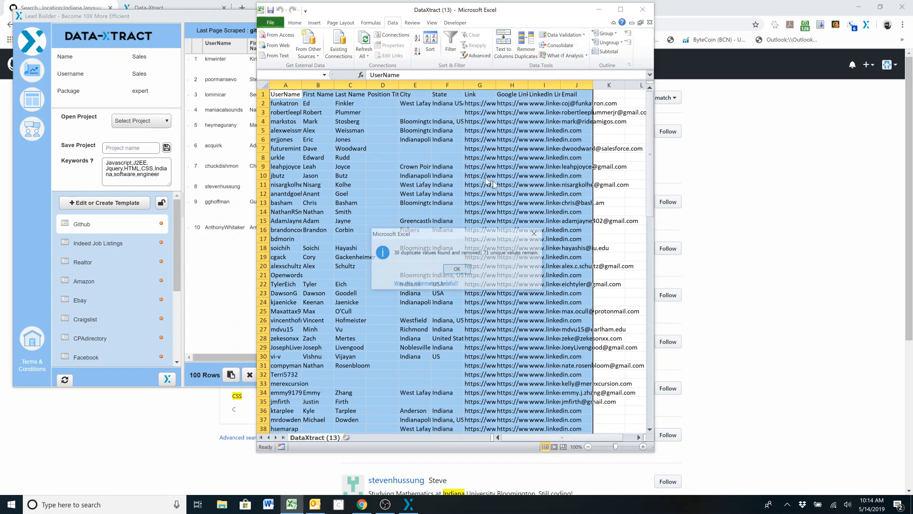
left_click(457, 269)
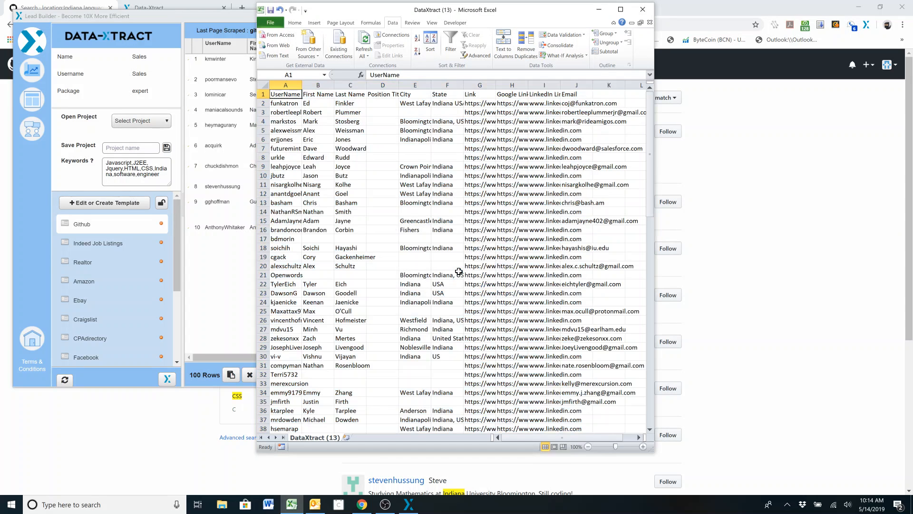
Step: Look through the deduplicated user list and close the workbook without saving the changes
left_click_drag(650, 164, 638, 149)
left_click(642, 10)
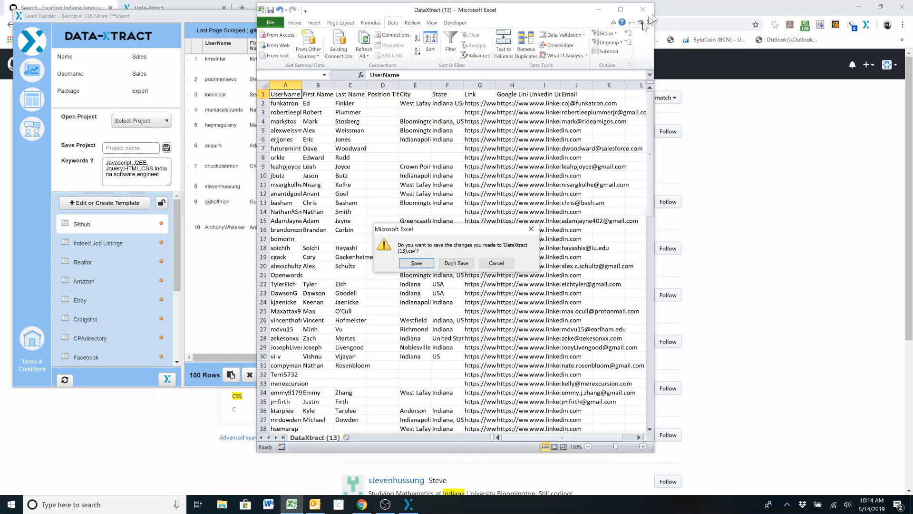
left_click(456, 263)
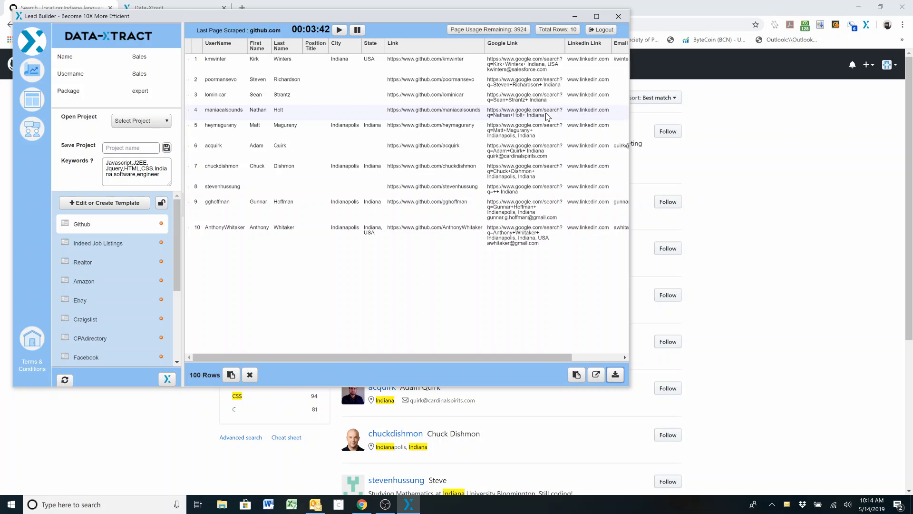
Step: Save the collected rows as a project named "Javascript - IN - Github" and check for it in the list of saved projects
left_click(598, 376)
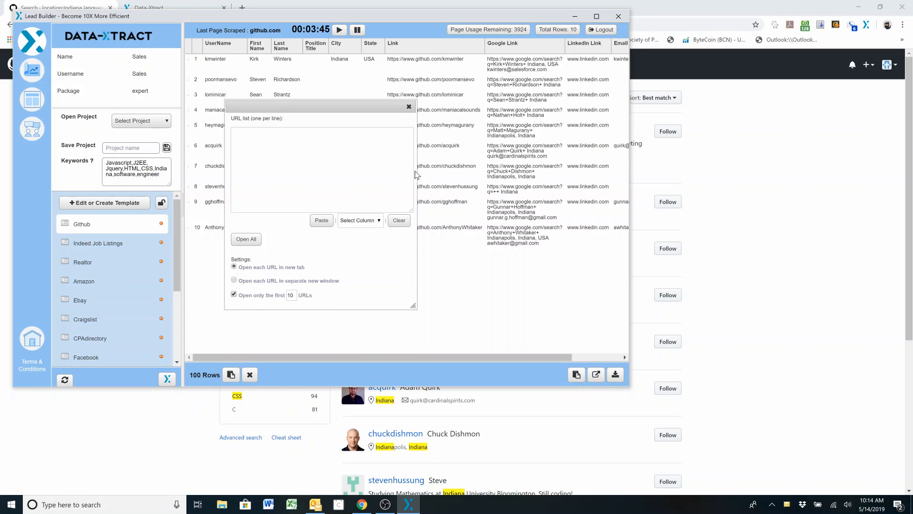
left_click(408, 106)
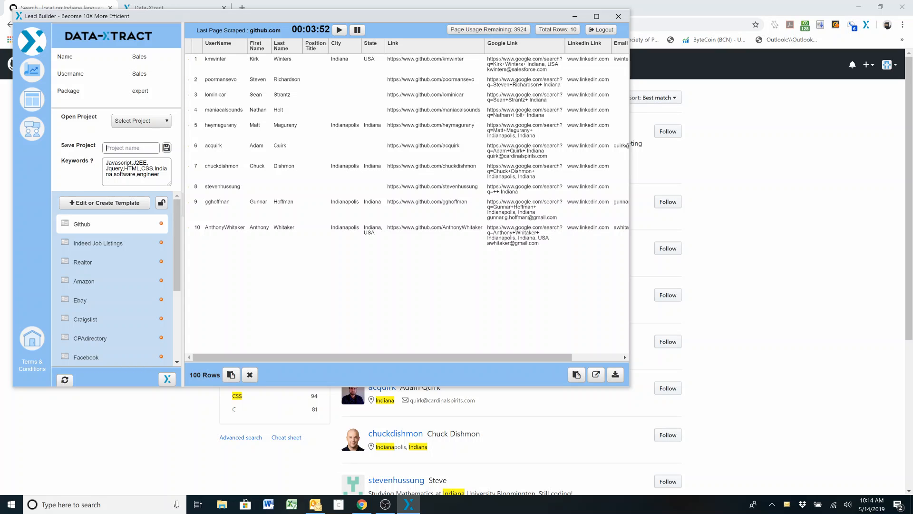
type("HTM")
key("BackSpace")
key("BackSpace")
key("BackSpace")
type("Javascript - IN - Github")
left_click(166, 148)
left_click(148, 121)
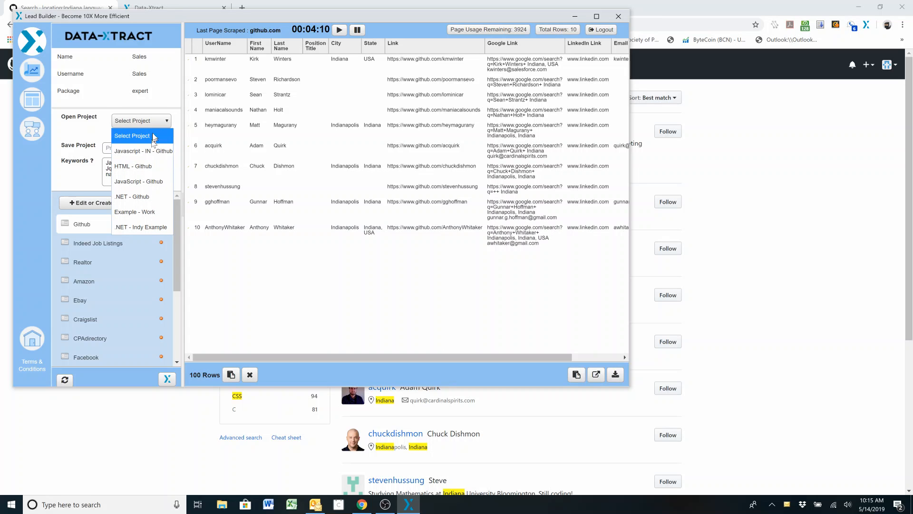
left_click(167, 107)
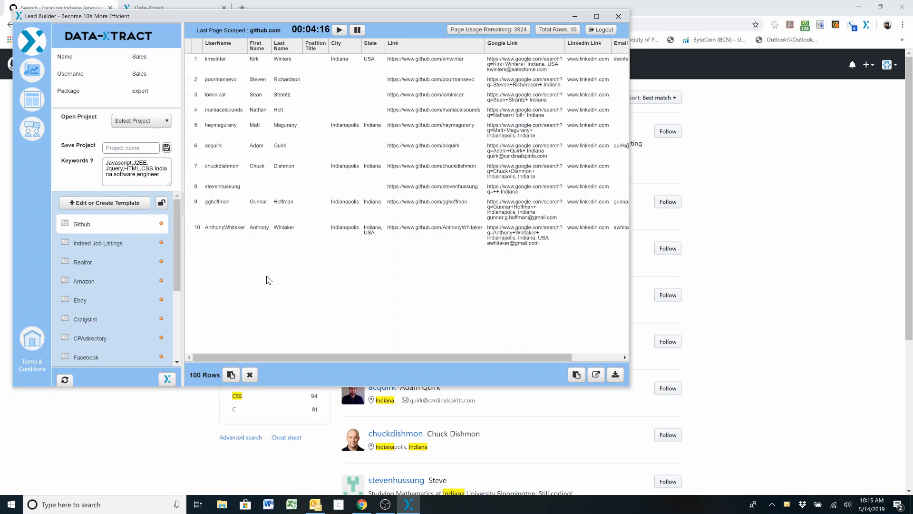
Step: Load the Google Link column into the URL list, open the first 10 URLs in new tabs and minimize Lead Builder
left_click(595, 374)
left_click(380, 220)
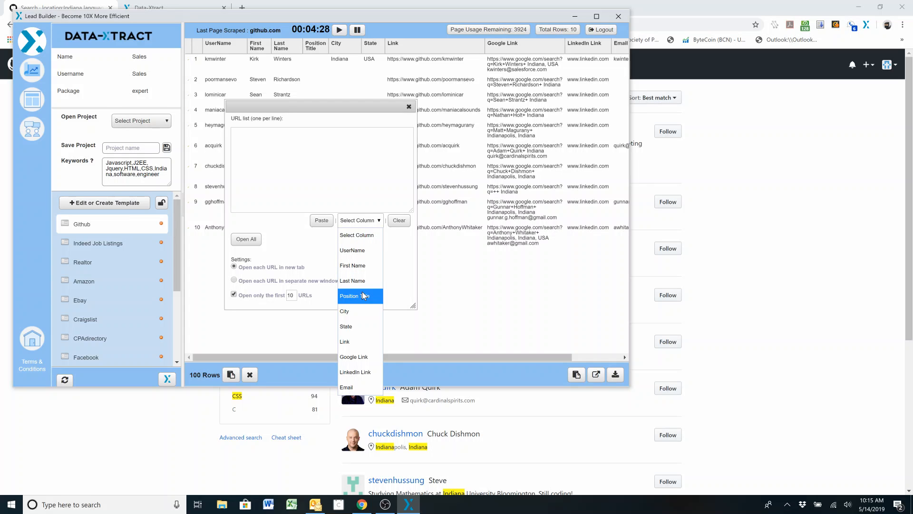
left_click(352, 357)
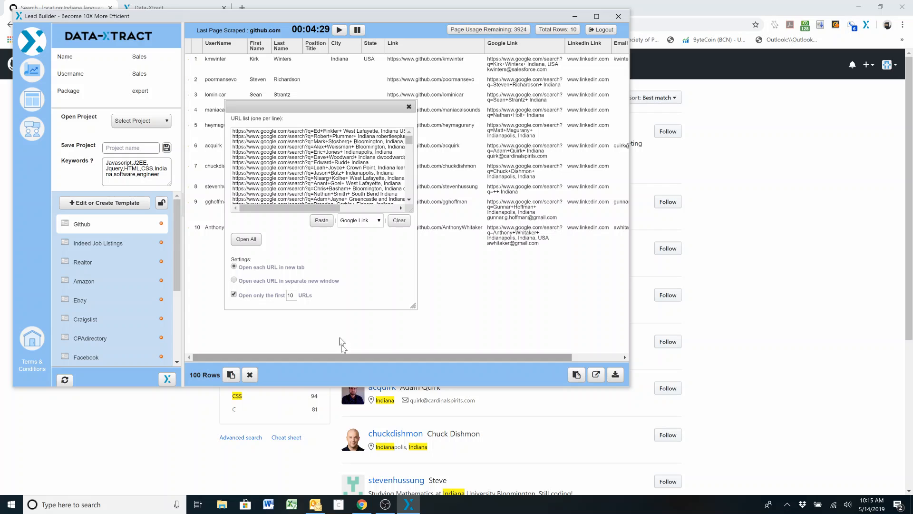
left_click(251, 242)
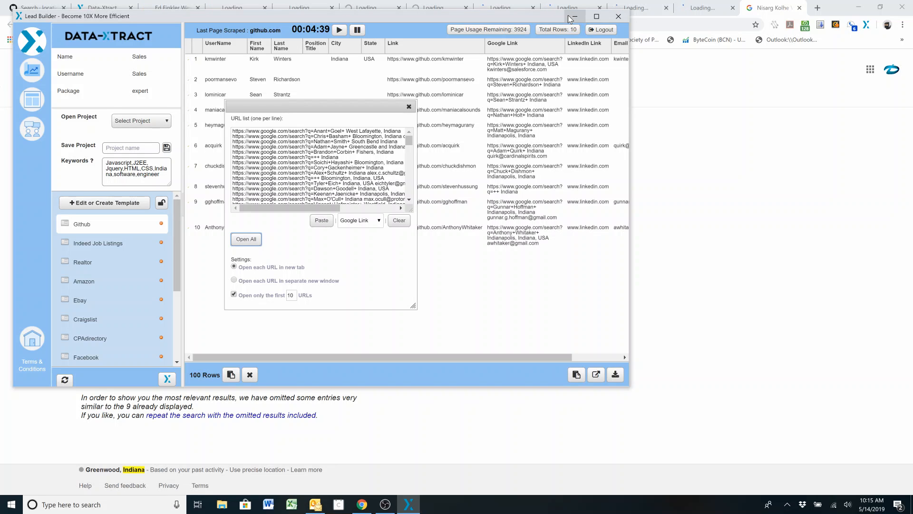
left_click(572, 17)
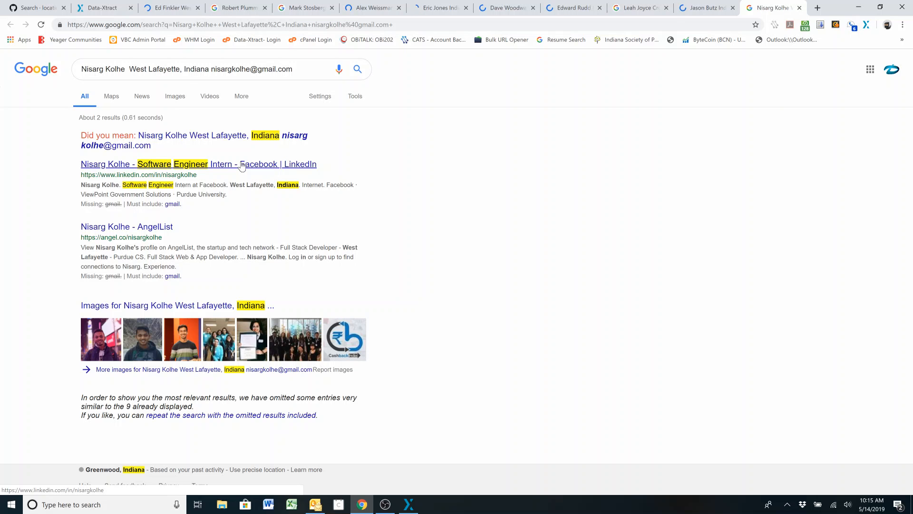
Step: Review the Google results for the last three opened candidates, closing each candidate's tab after checking it
left_click(799, 8)
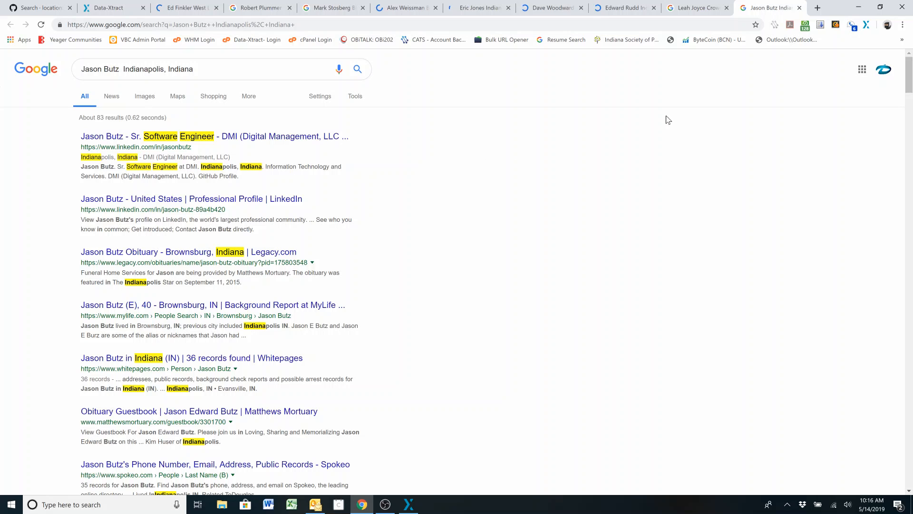
left_click(800, 8)
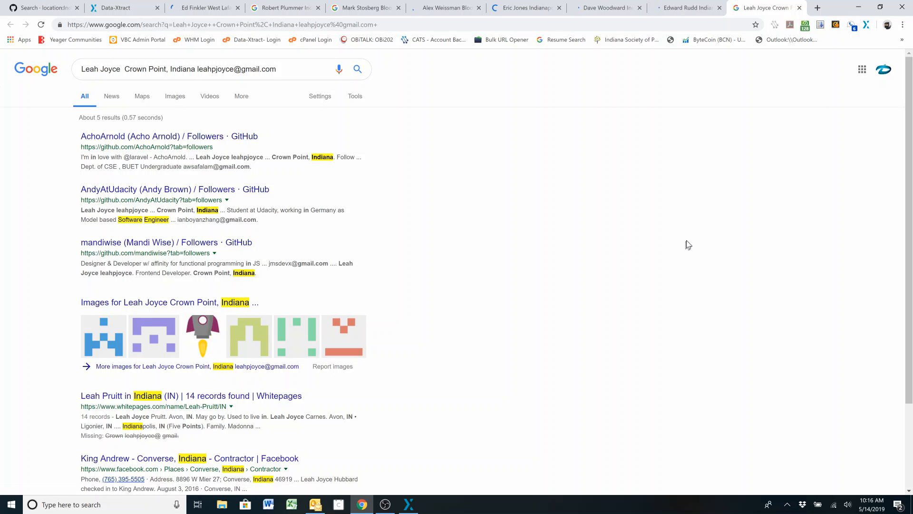
scroll(900, 191, "down", 3)
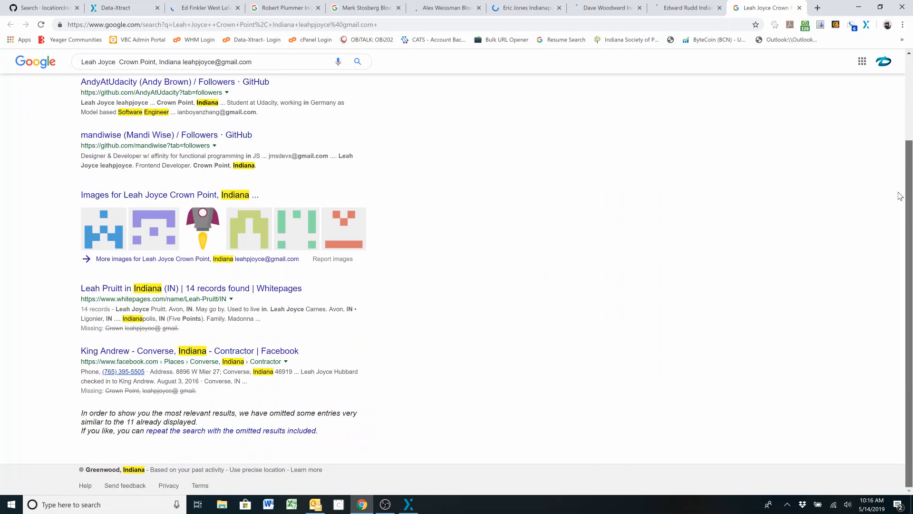
left_click_drag(898, 192, 901, 179)
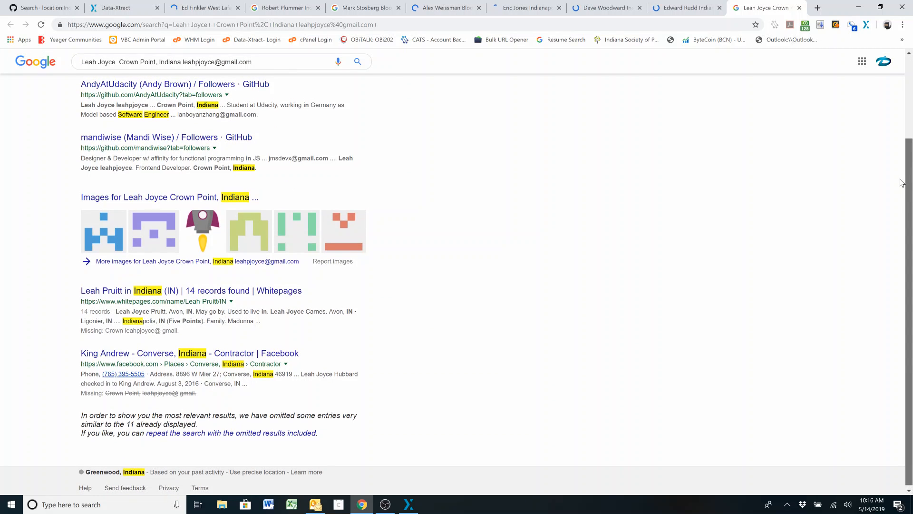
scroll(902, 182, "up", 5)
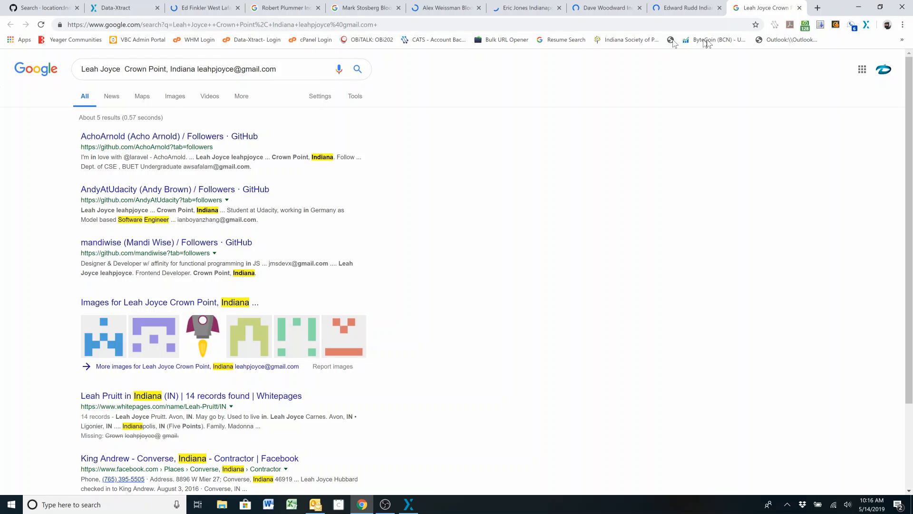
left_click(801, 8)
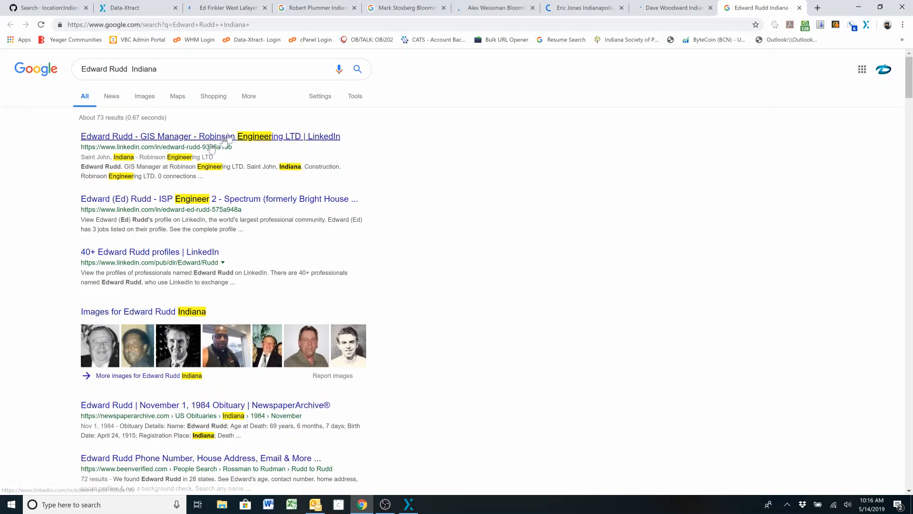
Step: Refine the current candidate's Google search with the word "software", check the LinkedIn result and close the tab
left_click(196, 71)
type("software")
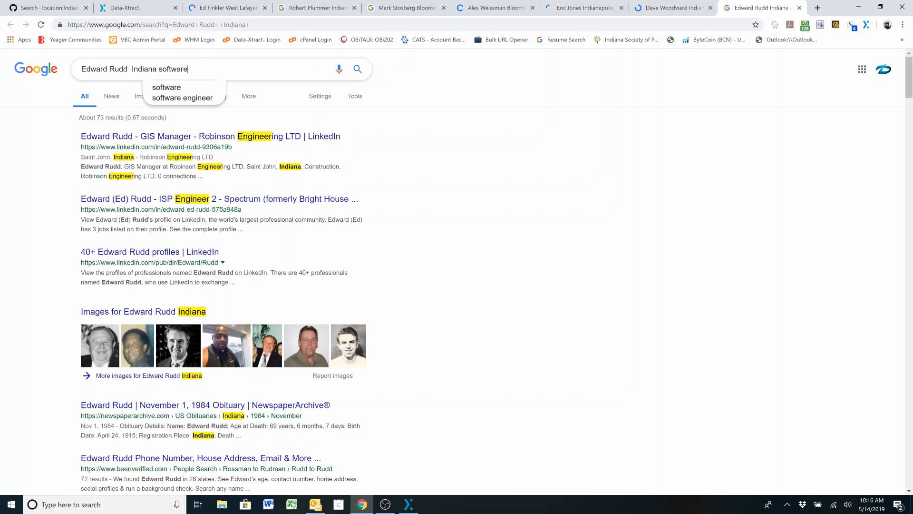
key("Return")
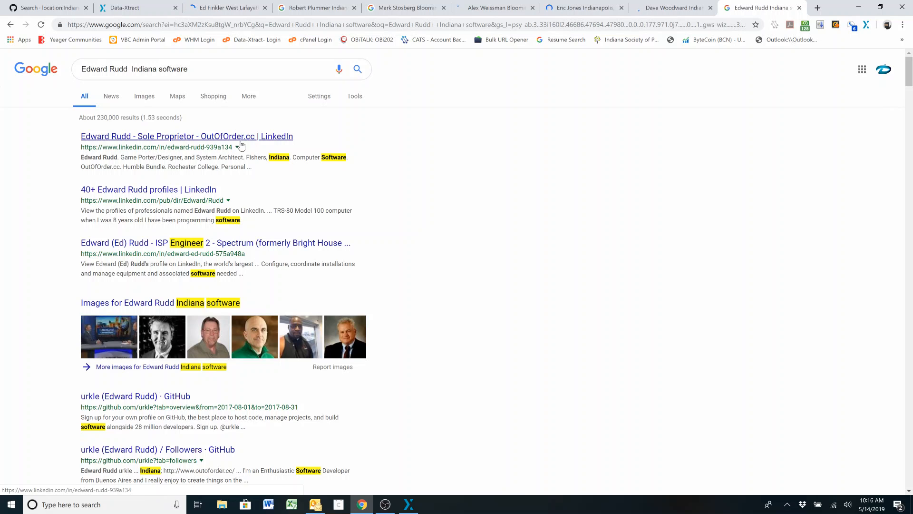
left_click(799, 8)
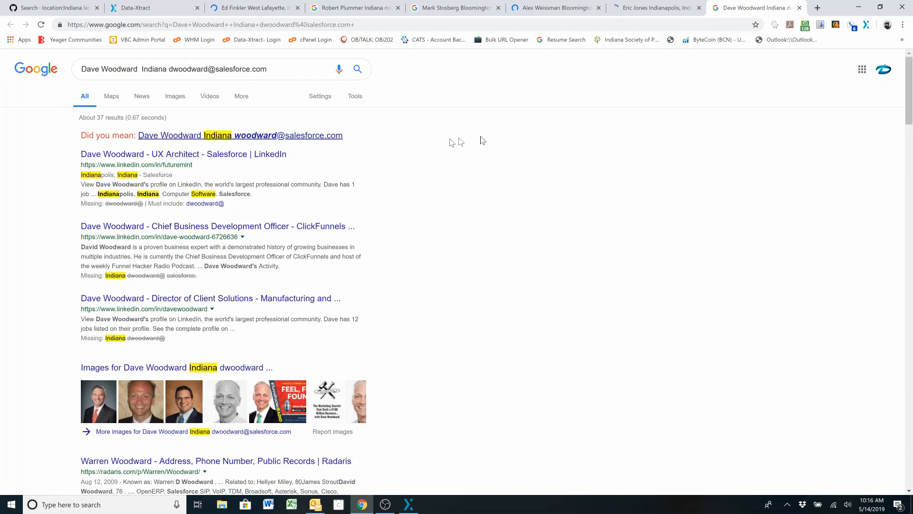
Step: Glance through the remaining six candidates' Google search tabs and close them all
left_click(799, 8)
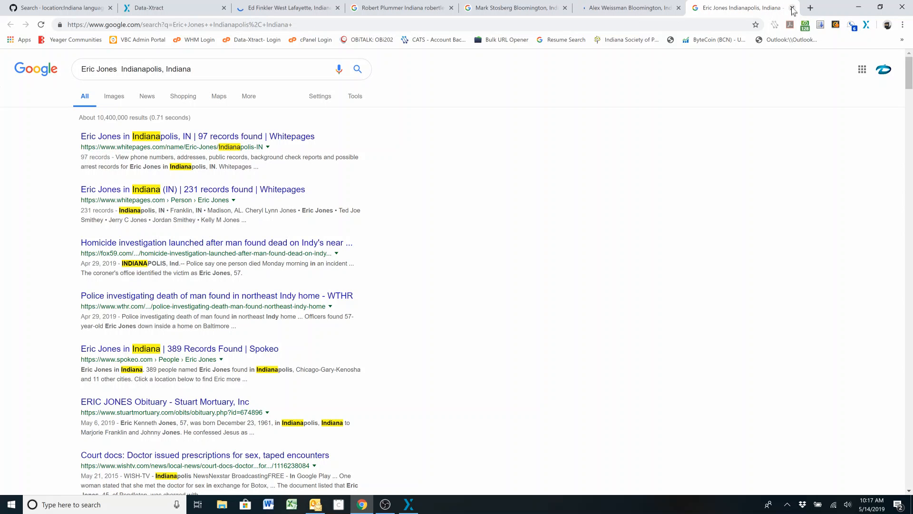
left_click(792, 8)
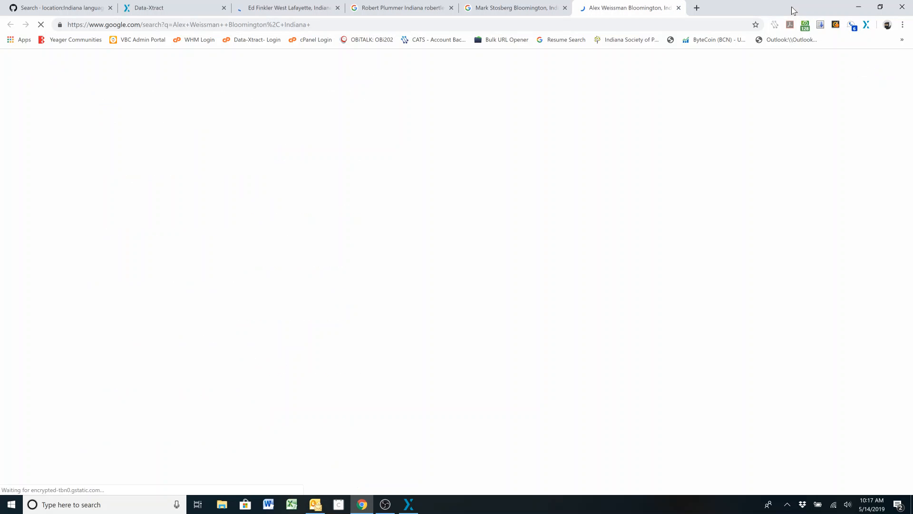
left_click(679, 7)
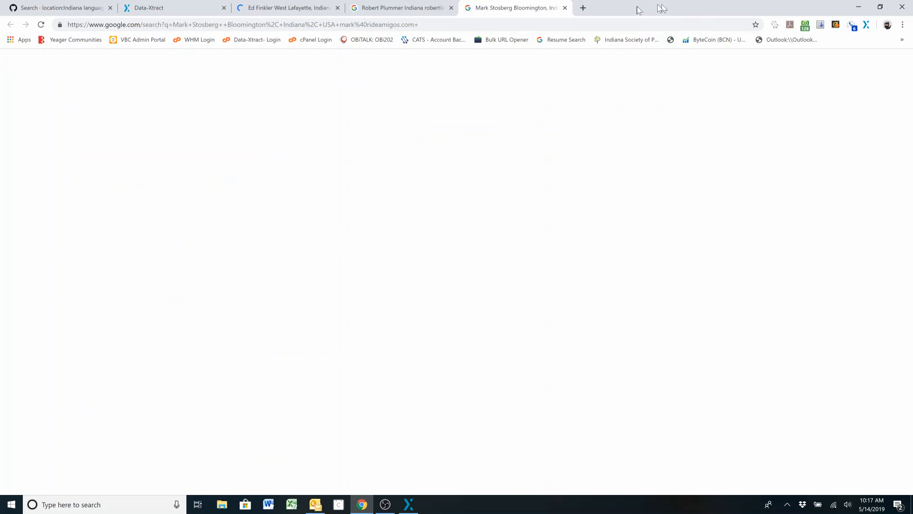
left_click(565, 8)
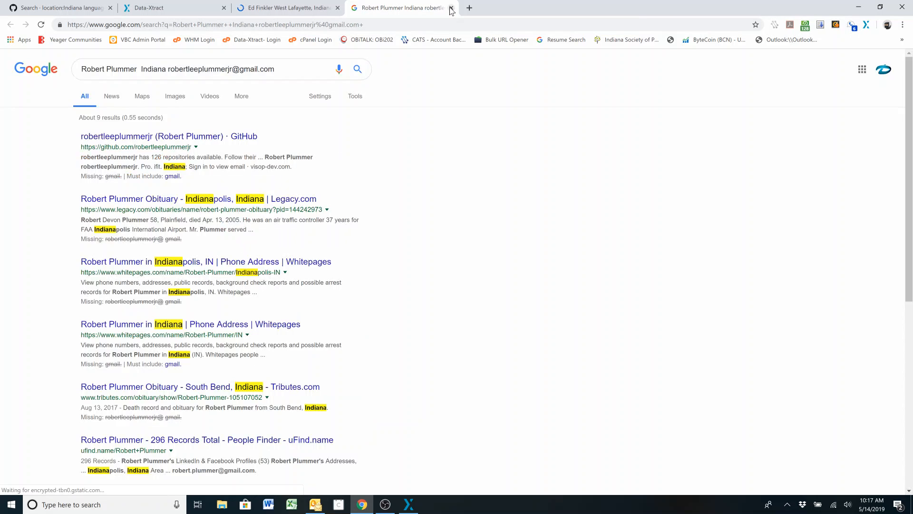
left_click(451, 8)
left_click(338, 8)
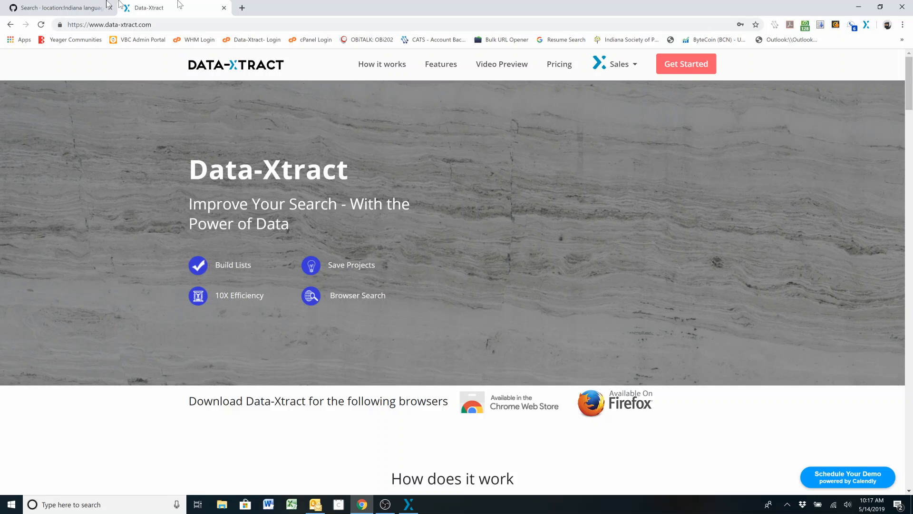
Step: Return to the GitHub user results, bring Lead Builder back up and close its URL list
left_click(68, 10)
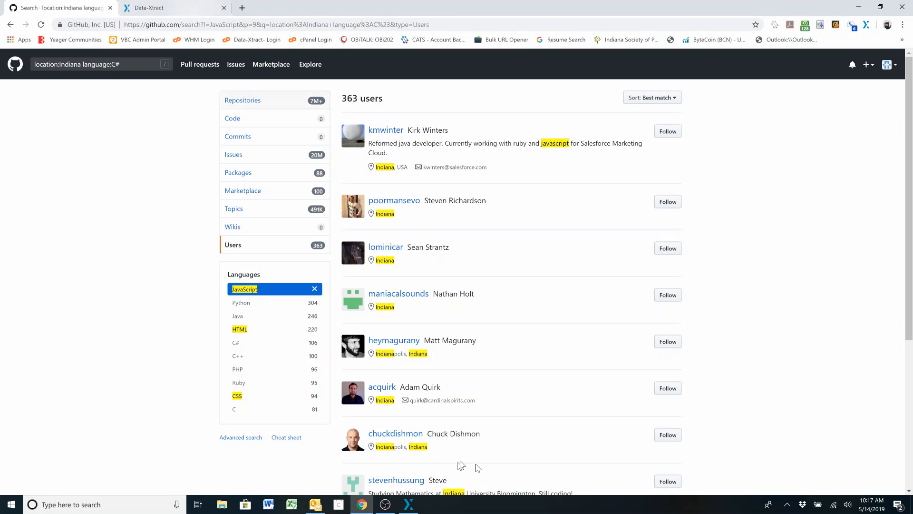
left_click(409, 504)
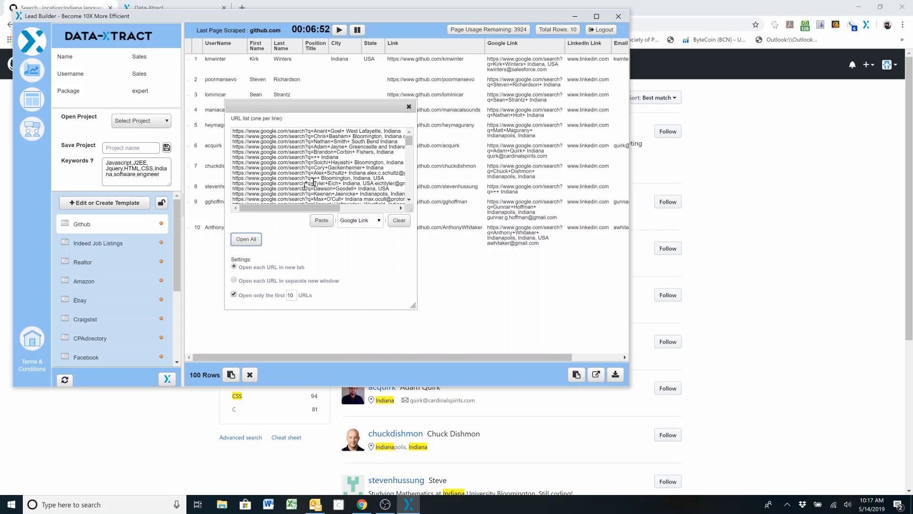
left_click(408, 107)
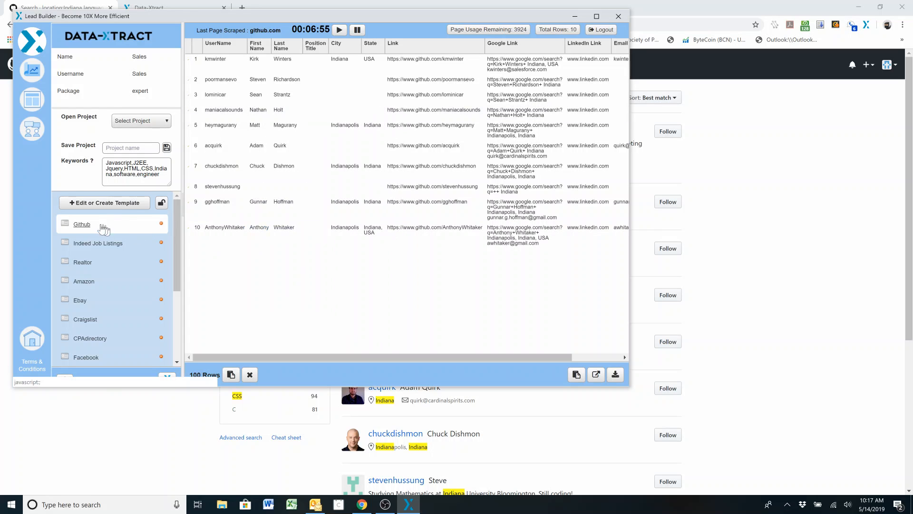
Step: Open the saved projects page, view the sharing form for the "Javascript - IN - Github" project and close it without sharing
left_click(29, 73)
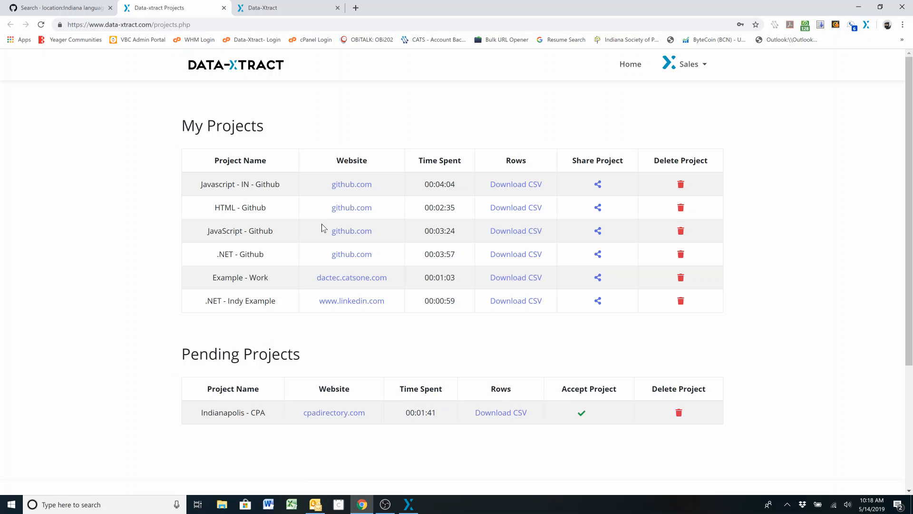
left_click(598, 184)
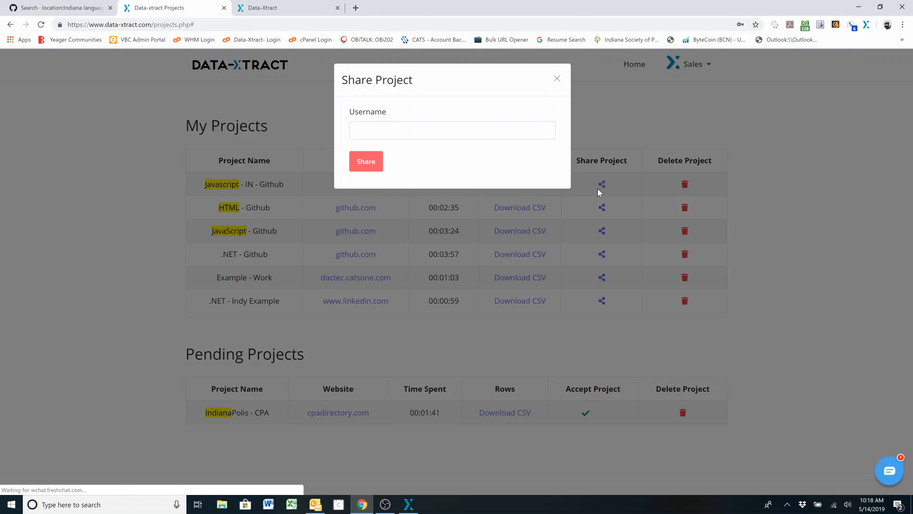
left_click(557, 79)
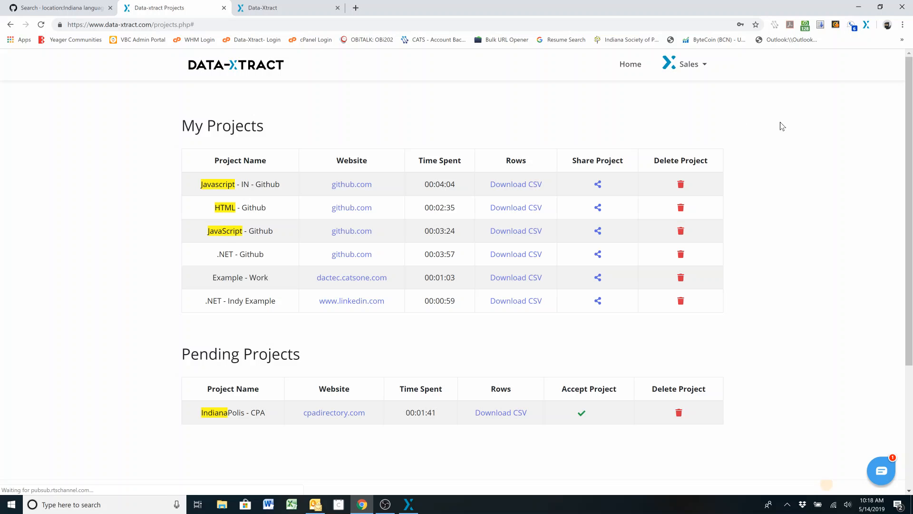